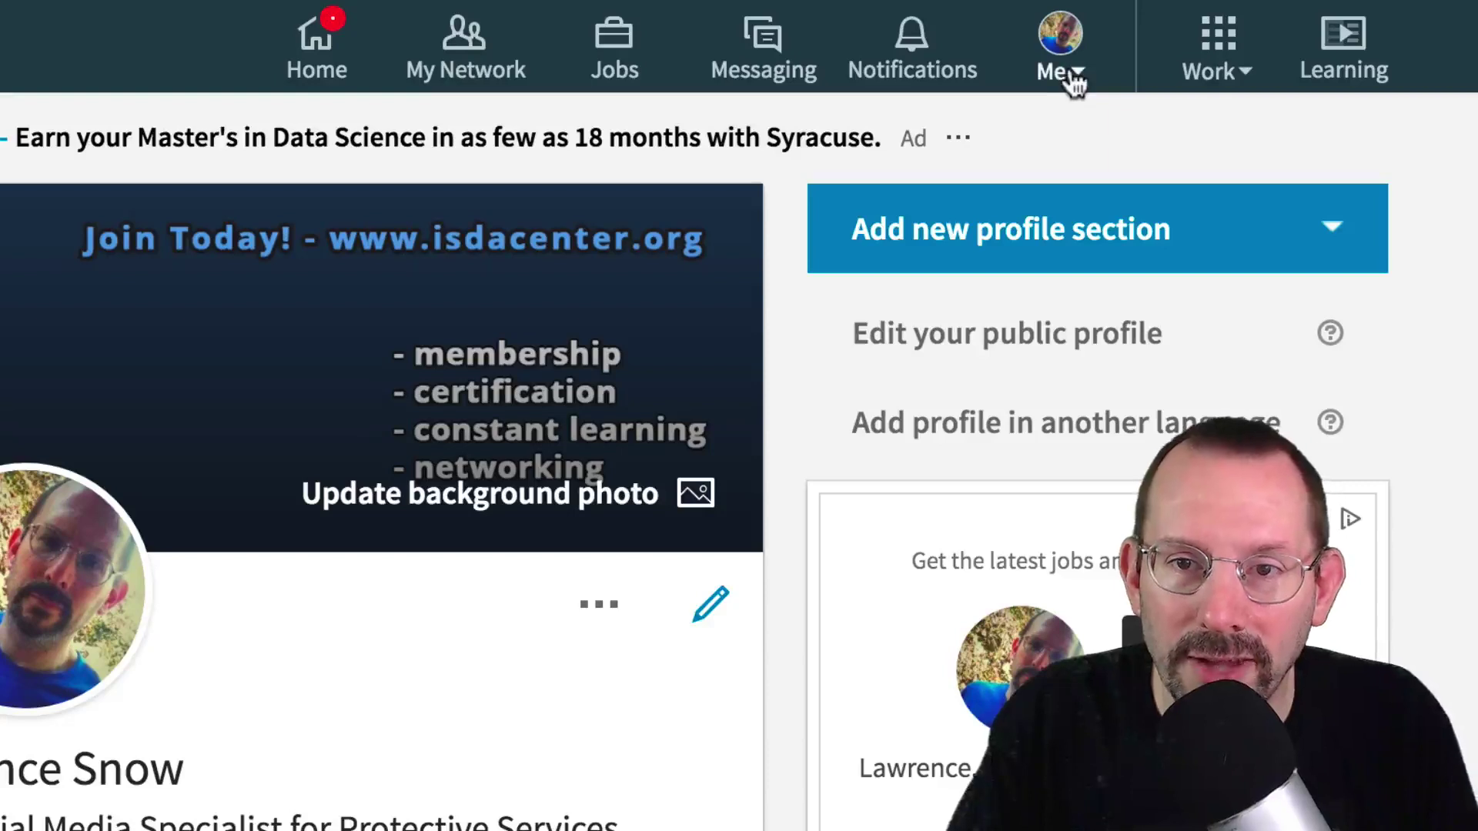
Open the account's Settings & Privacy page and open Feed preferences under the account Basics
click(1072, 72)
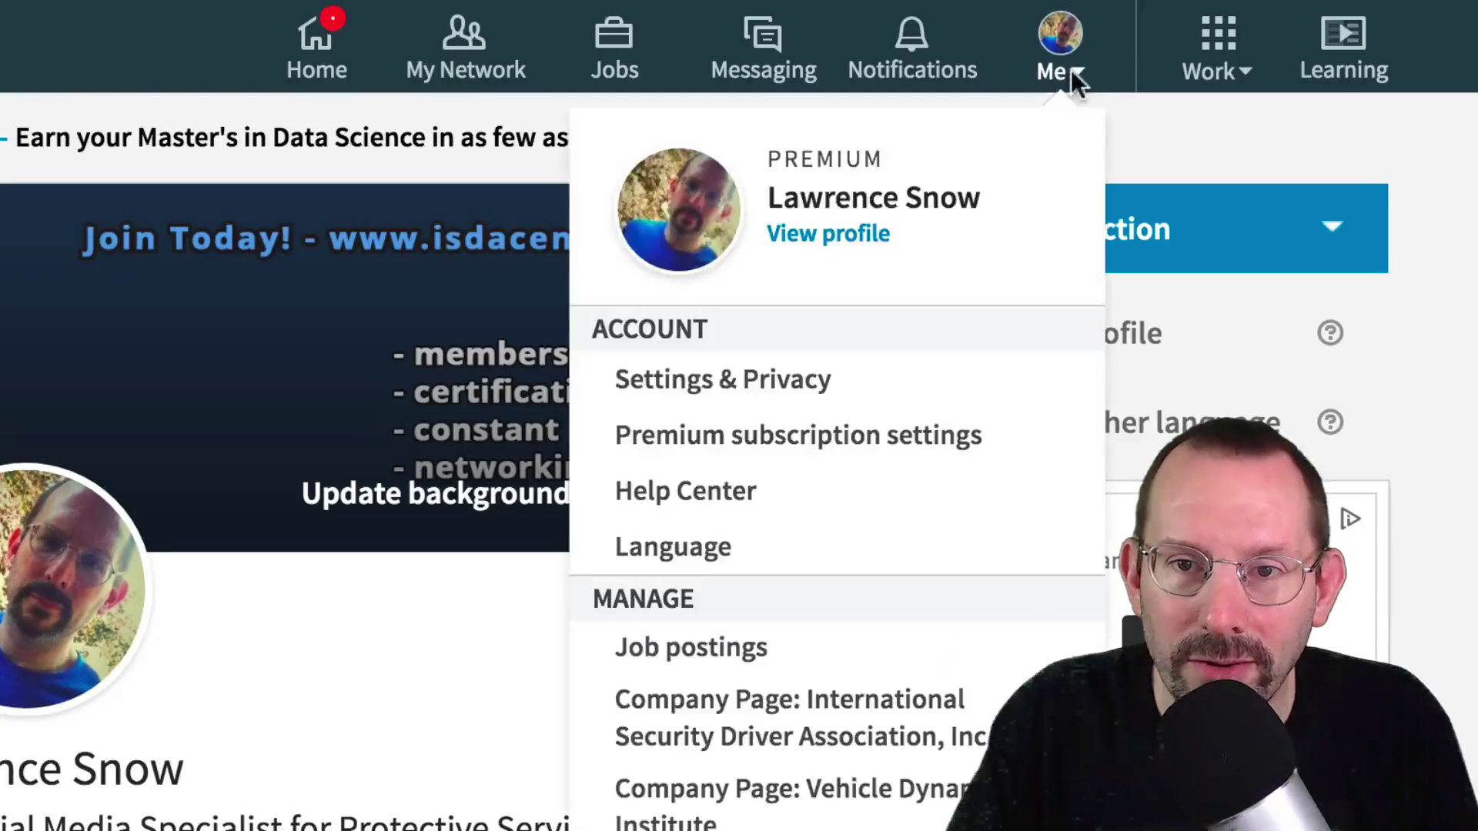
click(932, 399)
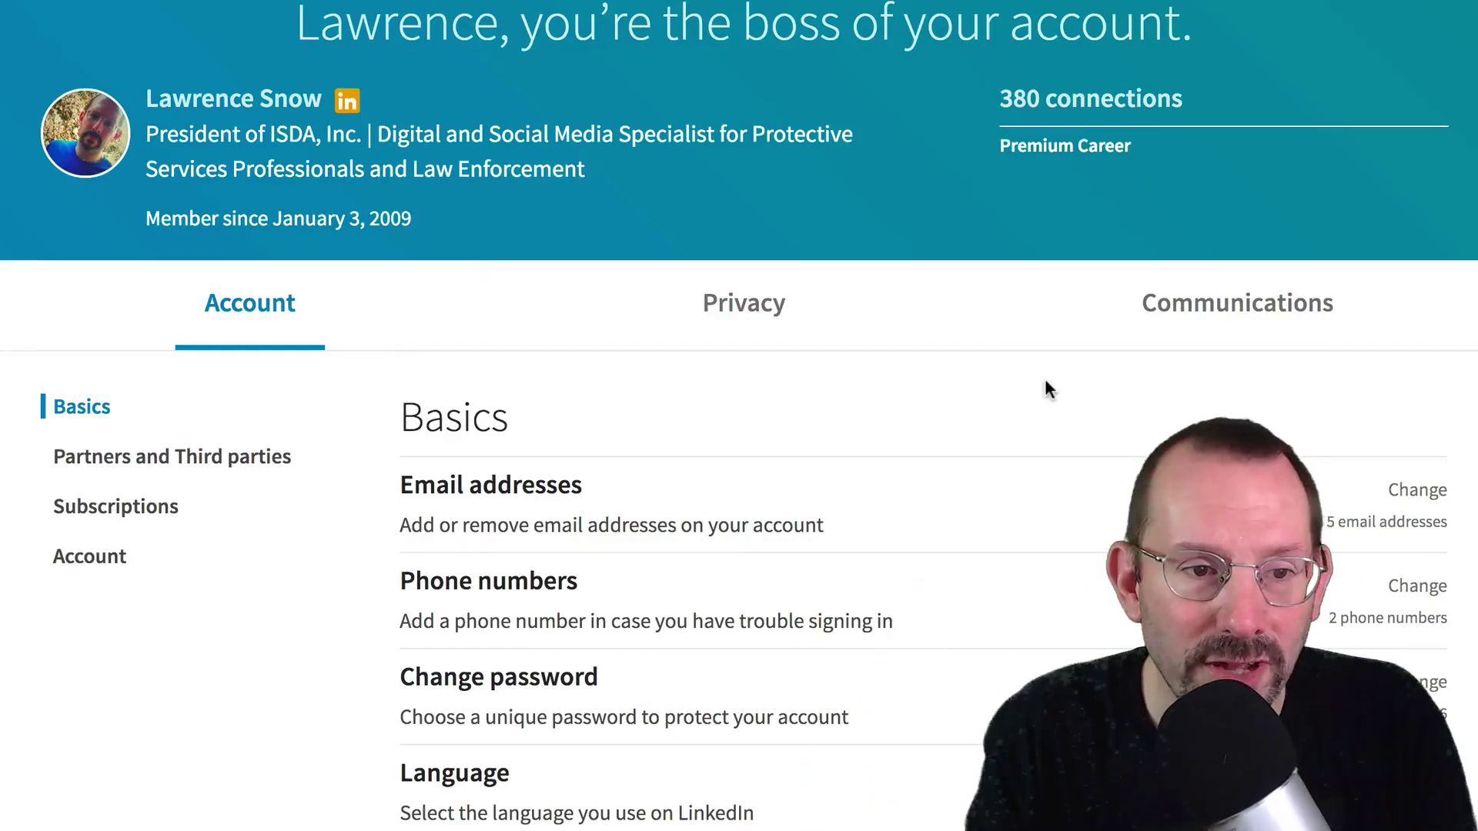
scroll(1045, 381, down, 2)
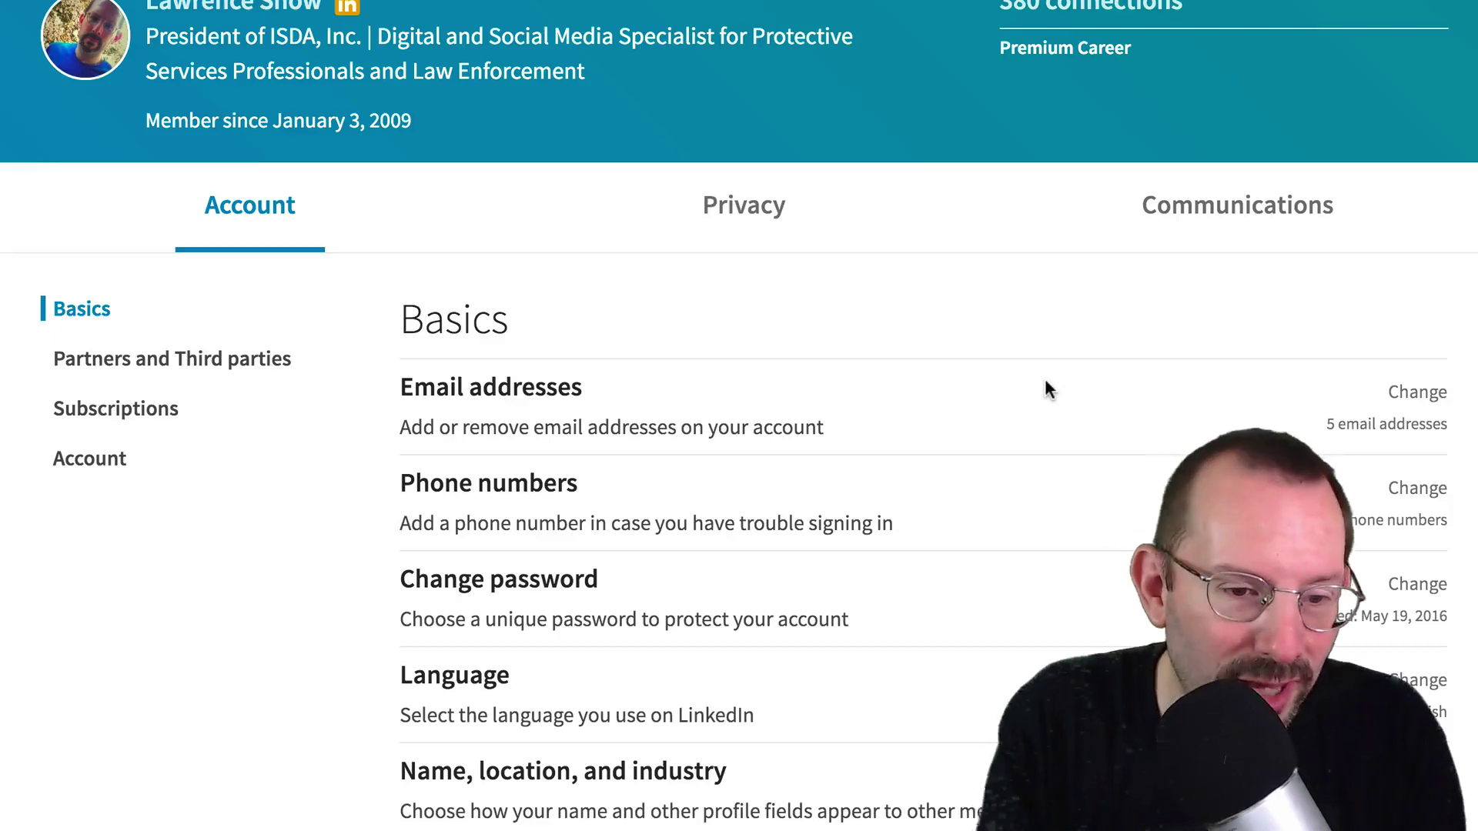
scroll(1046, 381, down, 5)
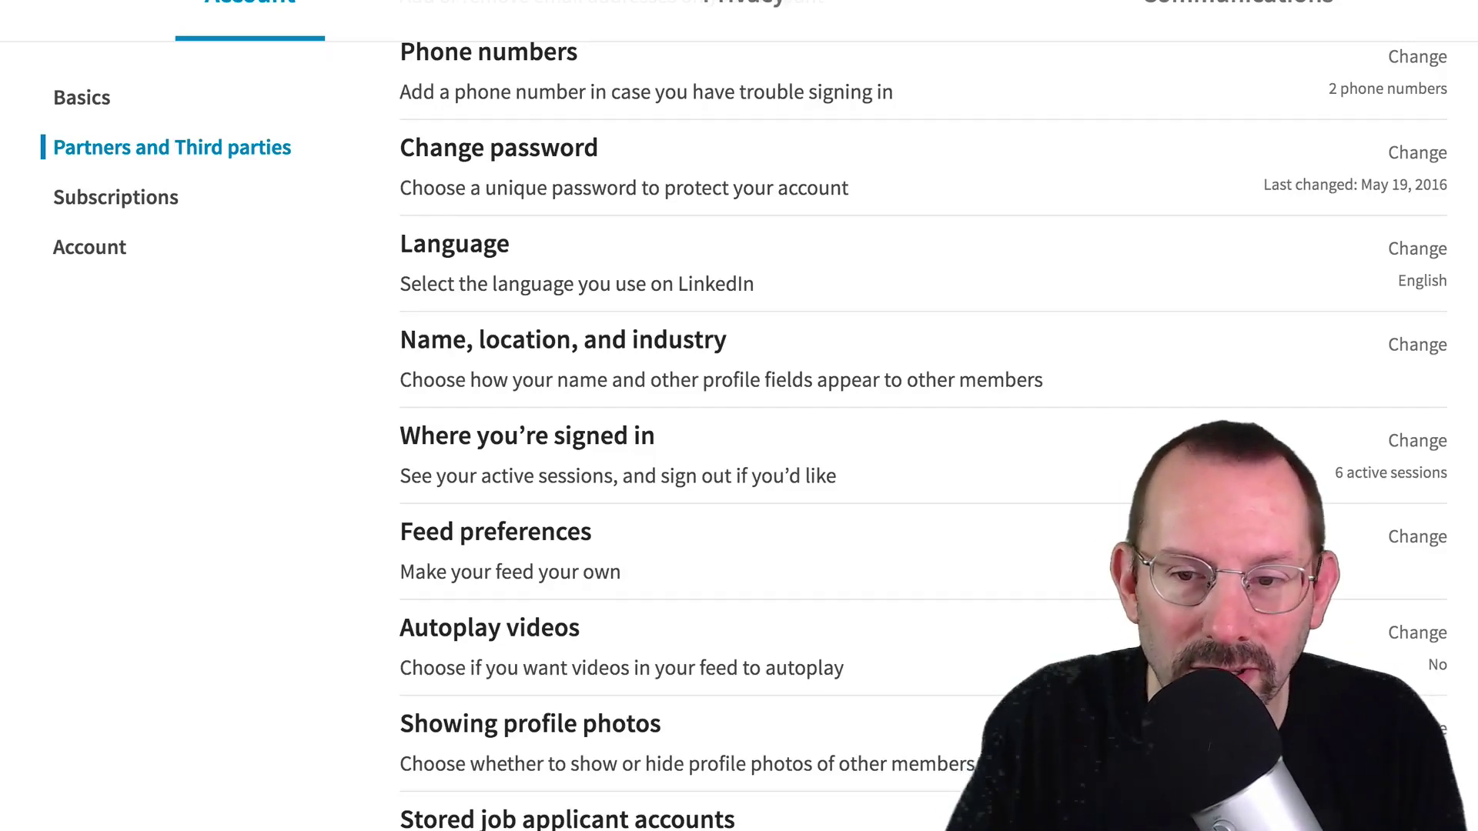
click(1421, 539)
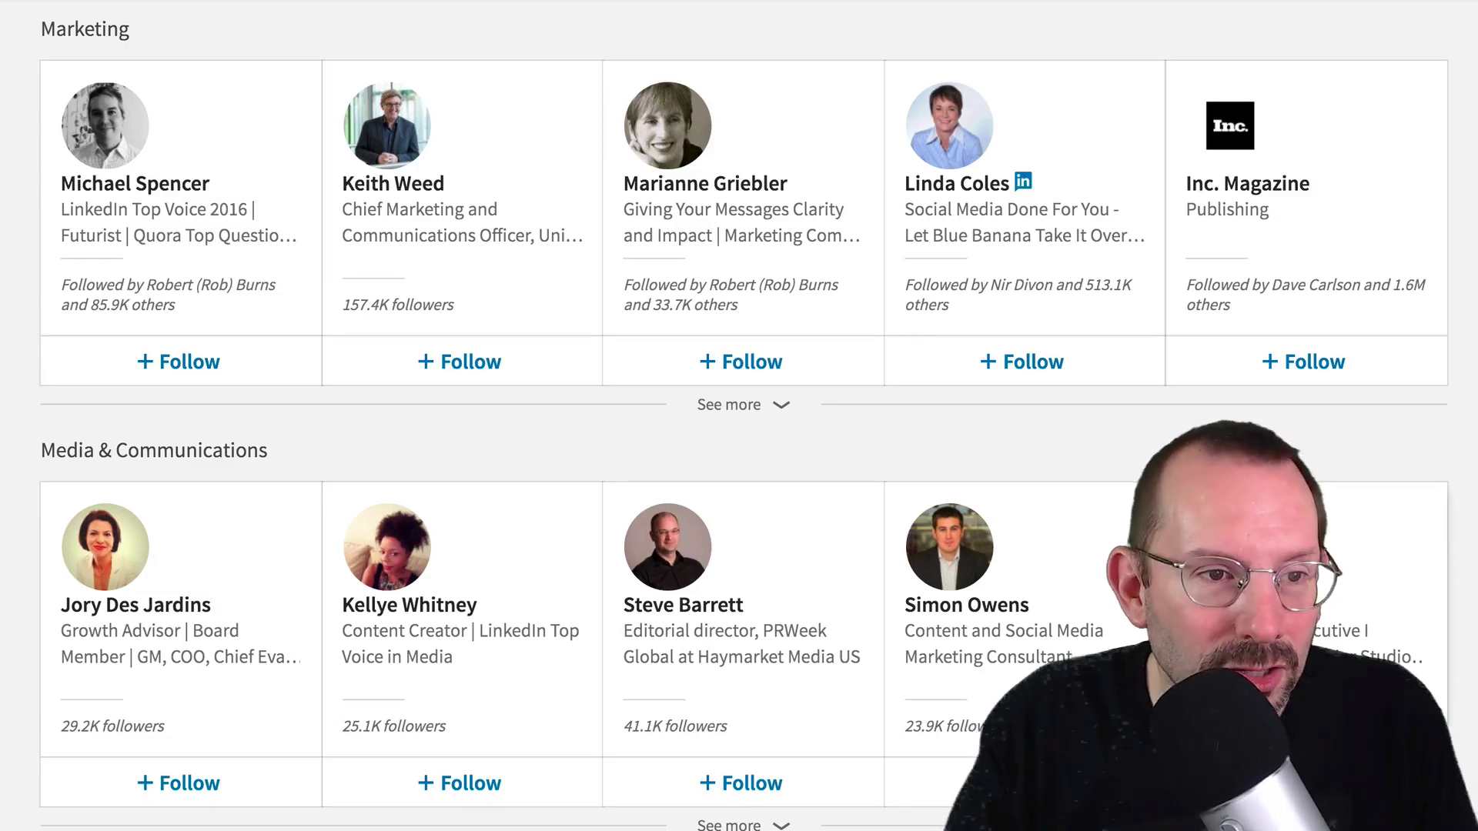
Browse the suggested people and publishers to follow by category, from Marketing through Cars & Transportation
scroll(1421, 541, down, 3)
scroll(1421, 541, down, 8)
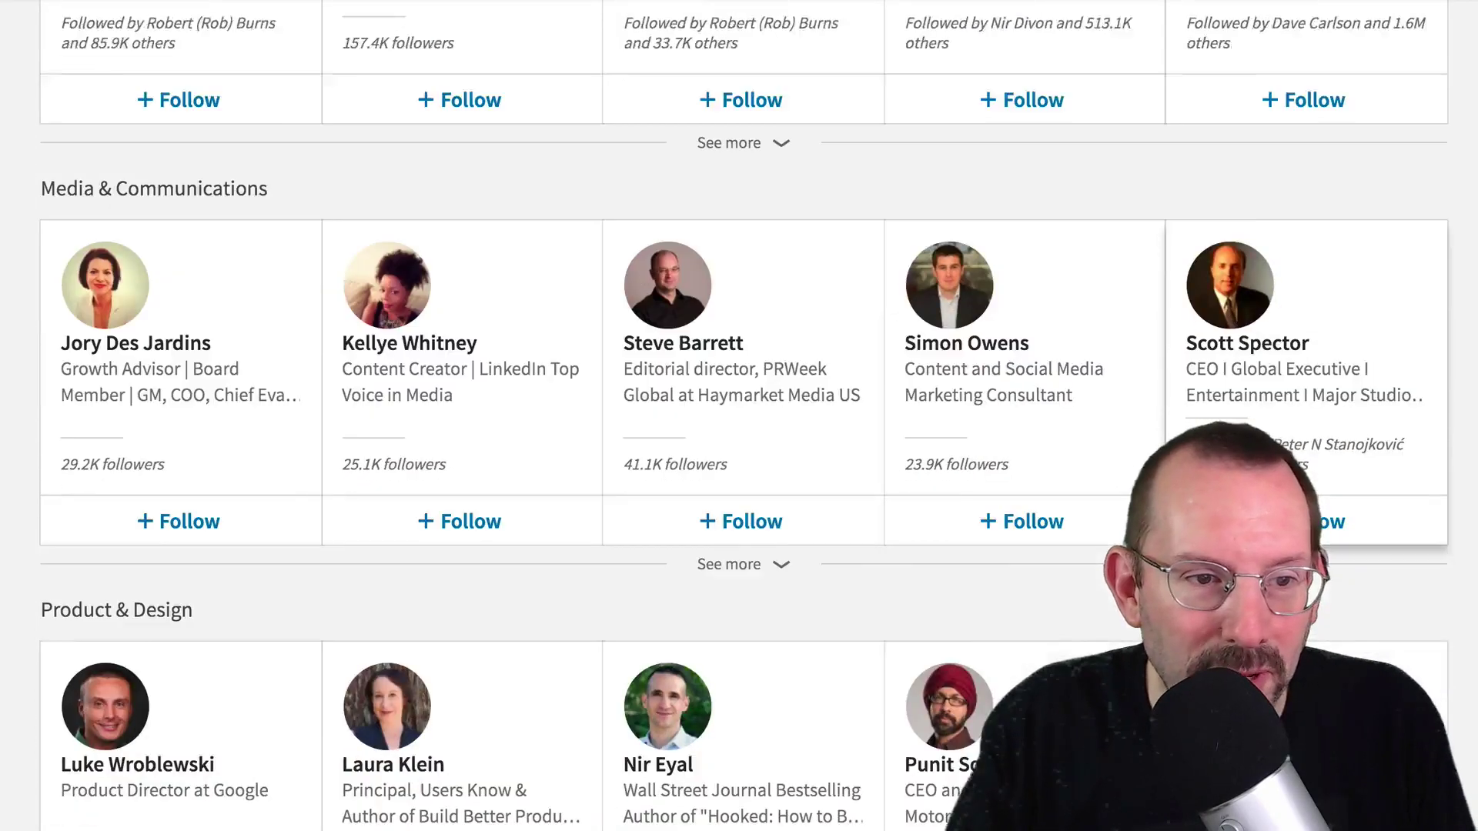
scroll(810, 566, down, 7)
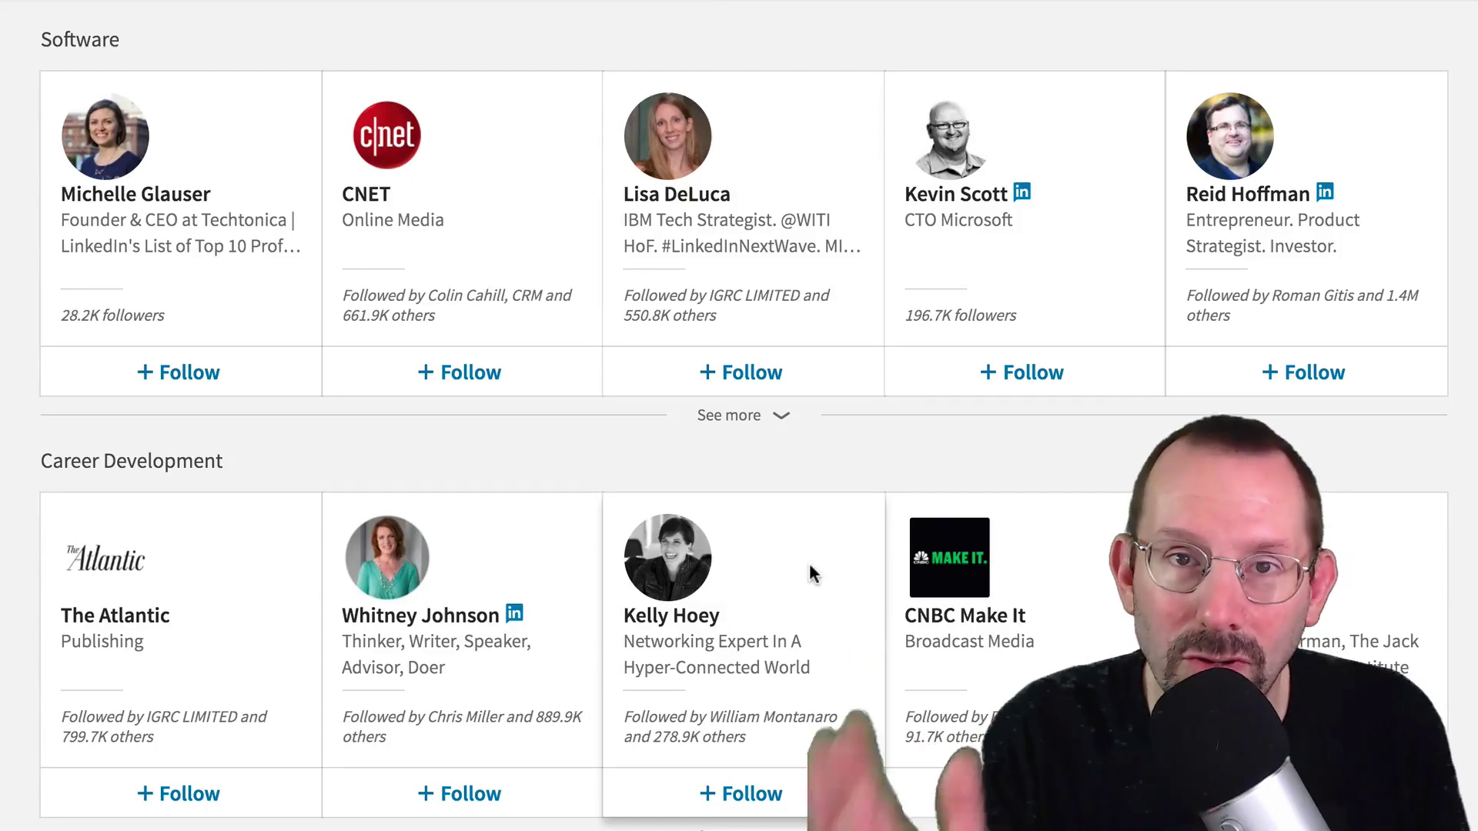
scroll(809, 566, down, 2)
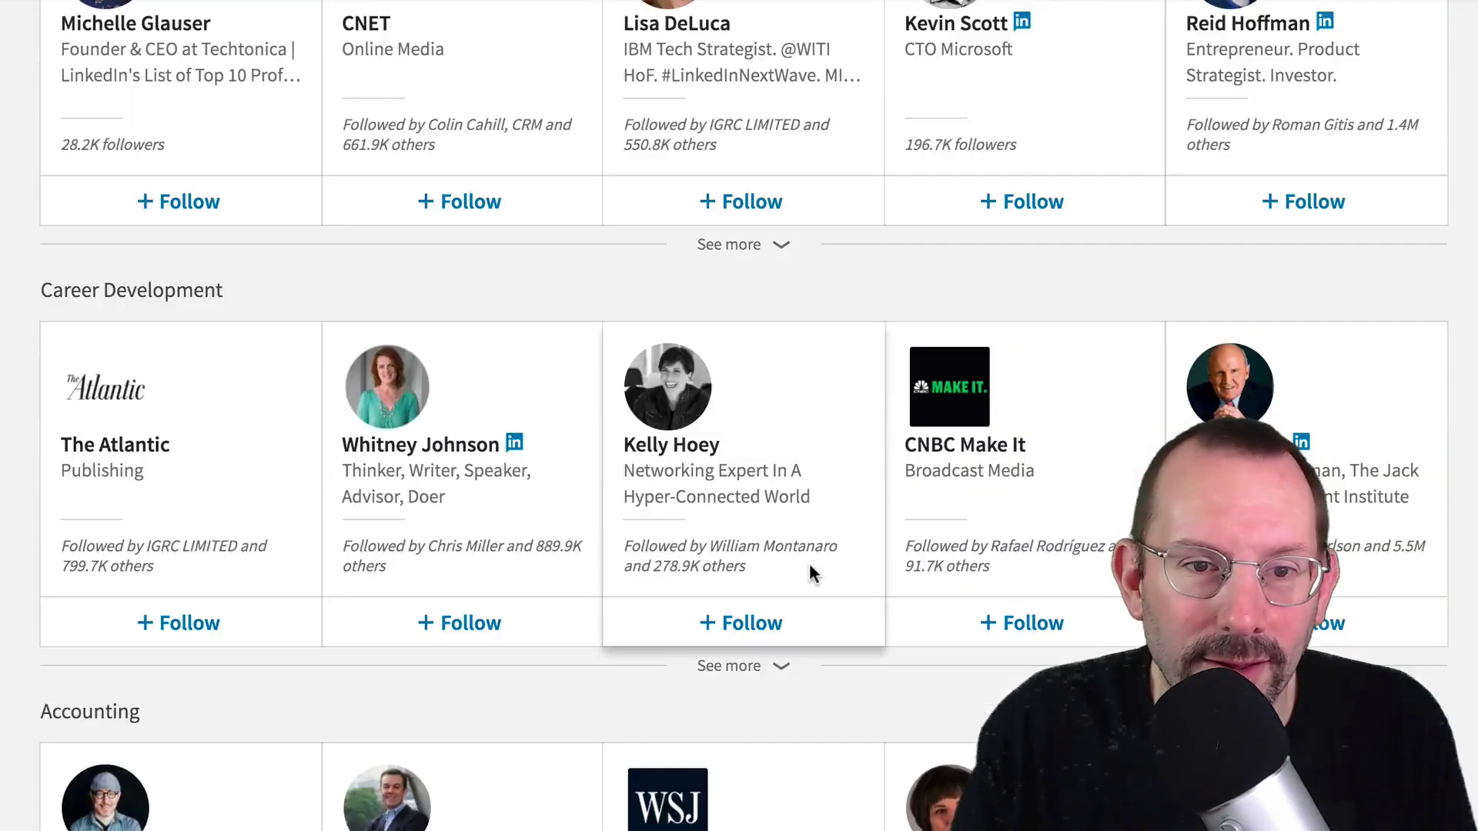
scroll(810, 566, down, 8)
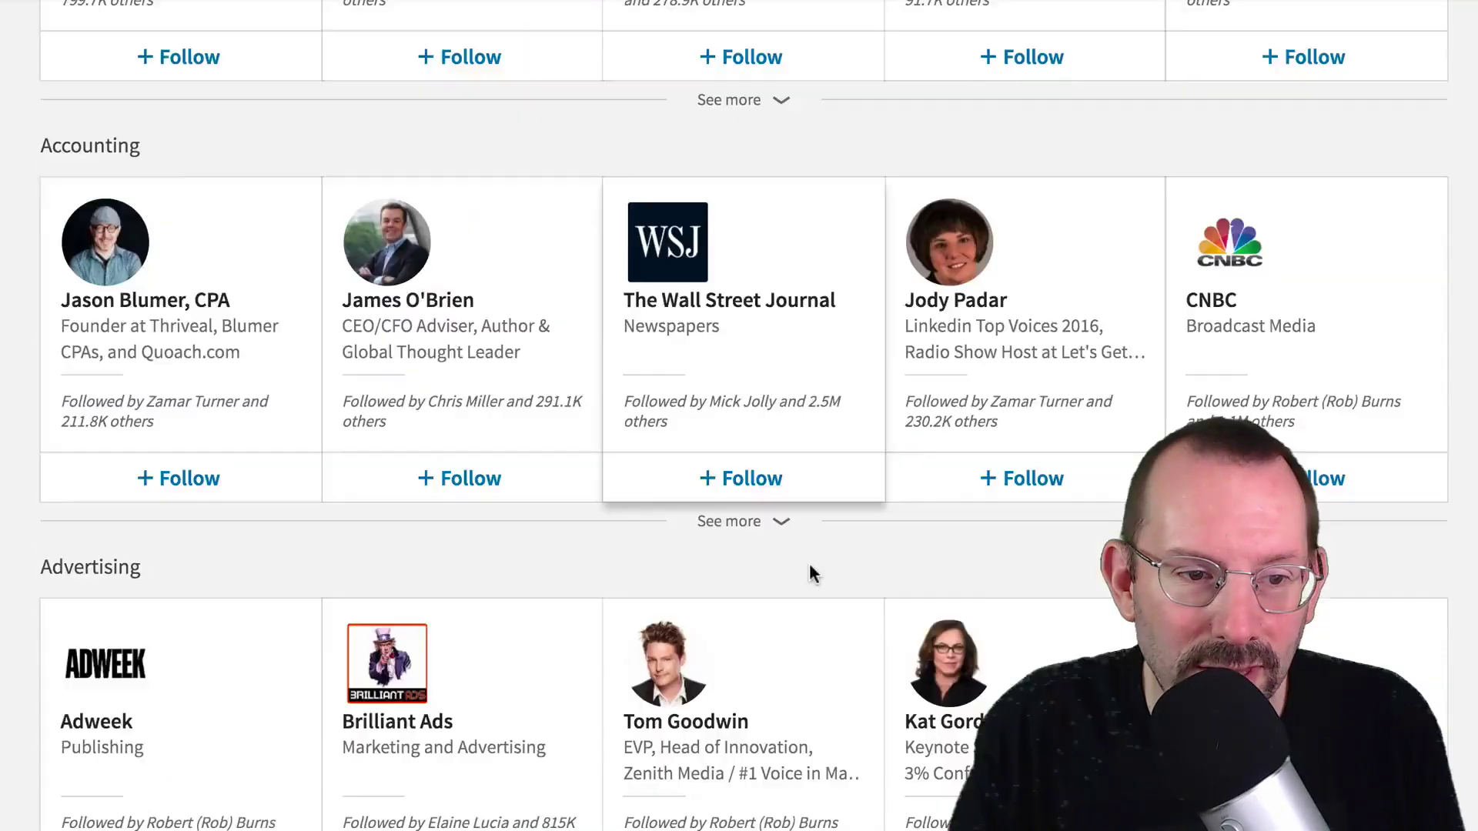
scroll(809, 574, down, 6)
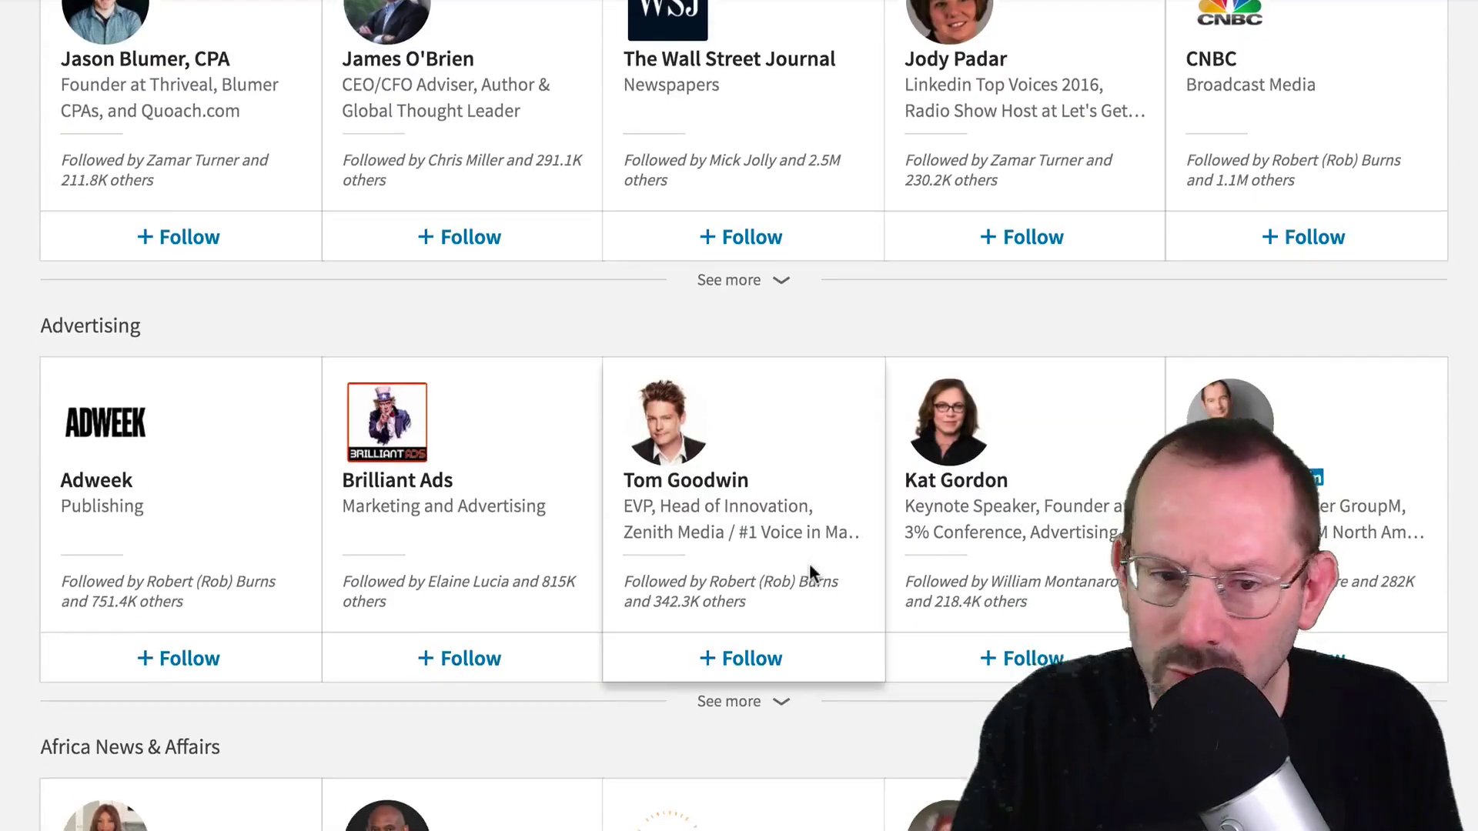
scroll(810, 571, down, 6)
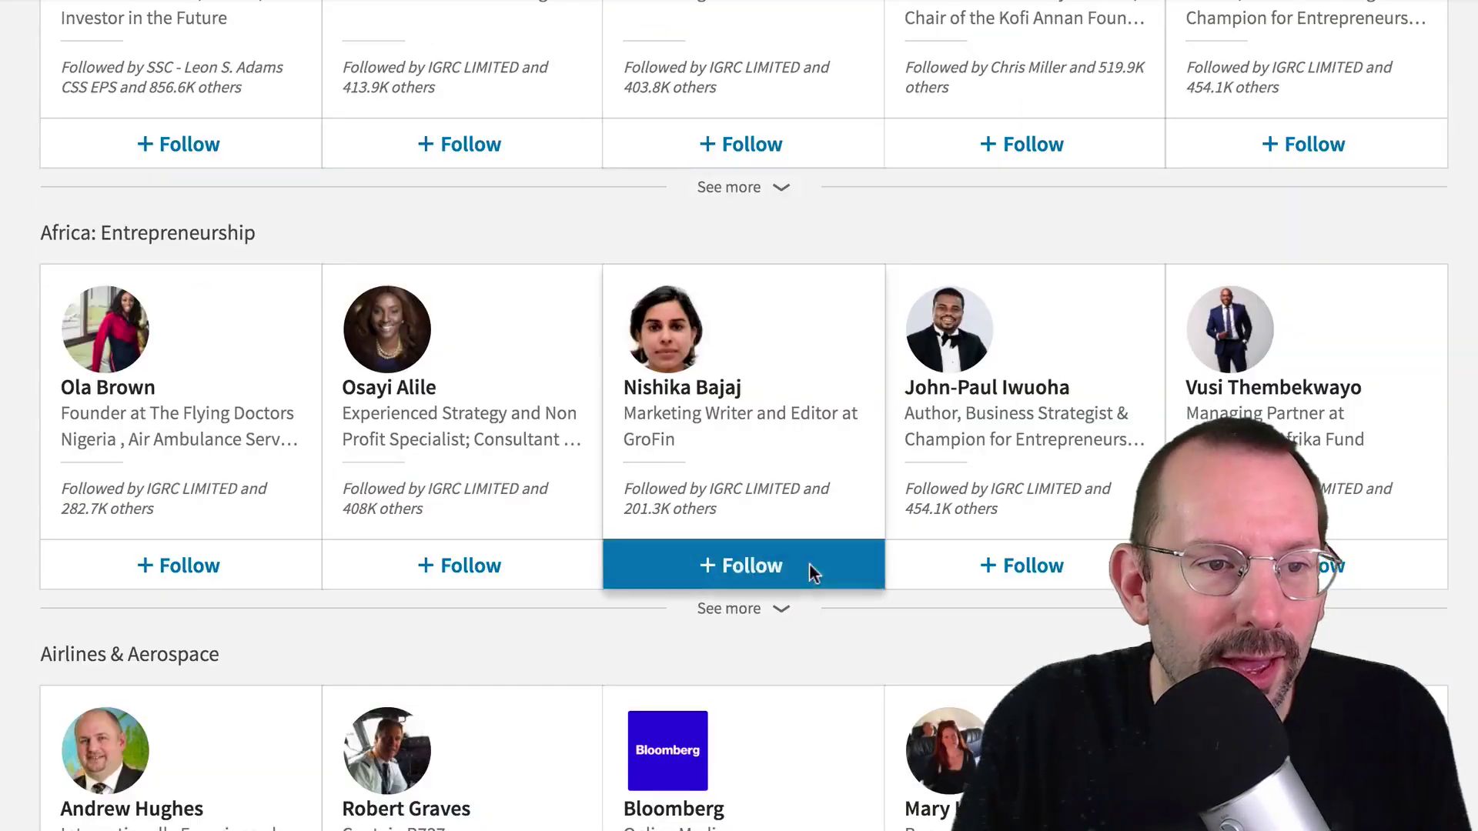
scroll(810, 571, down, 4)
scroll(813, 573, down, 6)
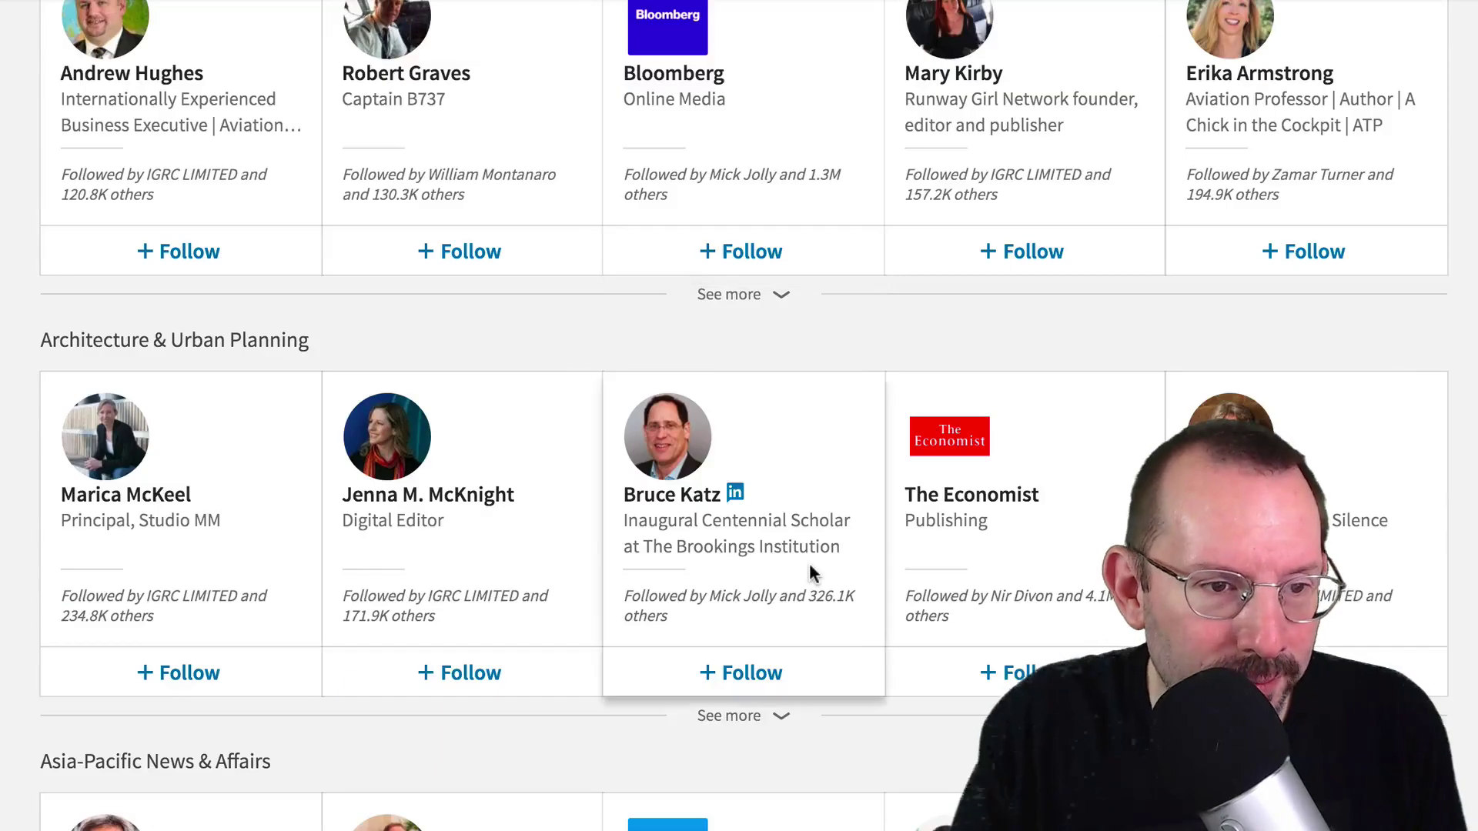
scroll(812, 574, down, 3)
scroll(810, 573, down, 17)
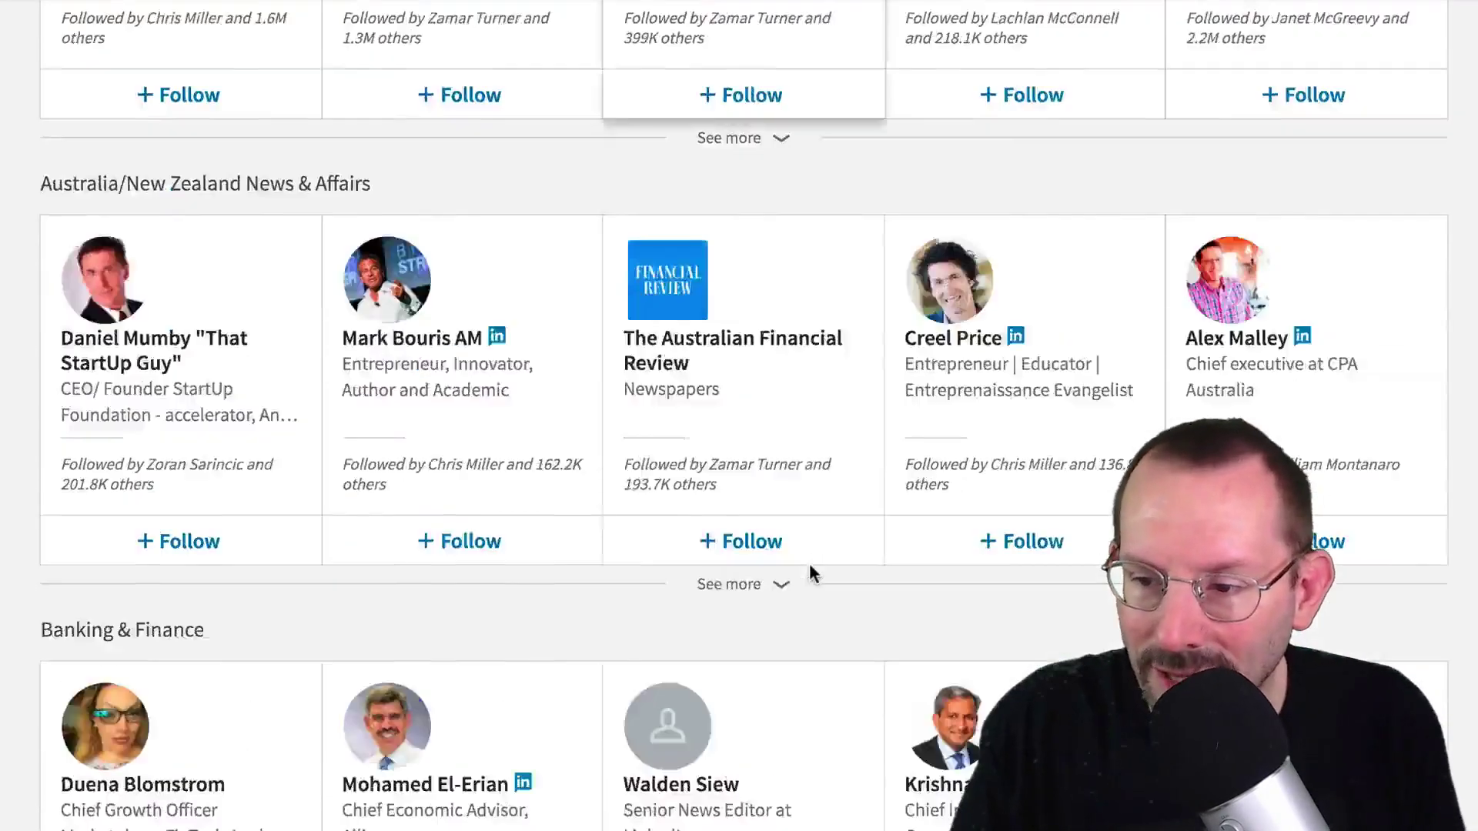
scroll(809, 589, down, 18)
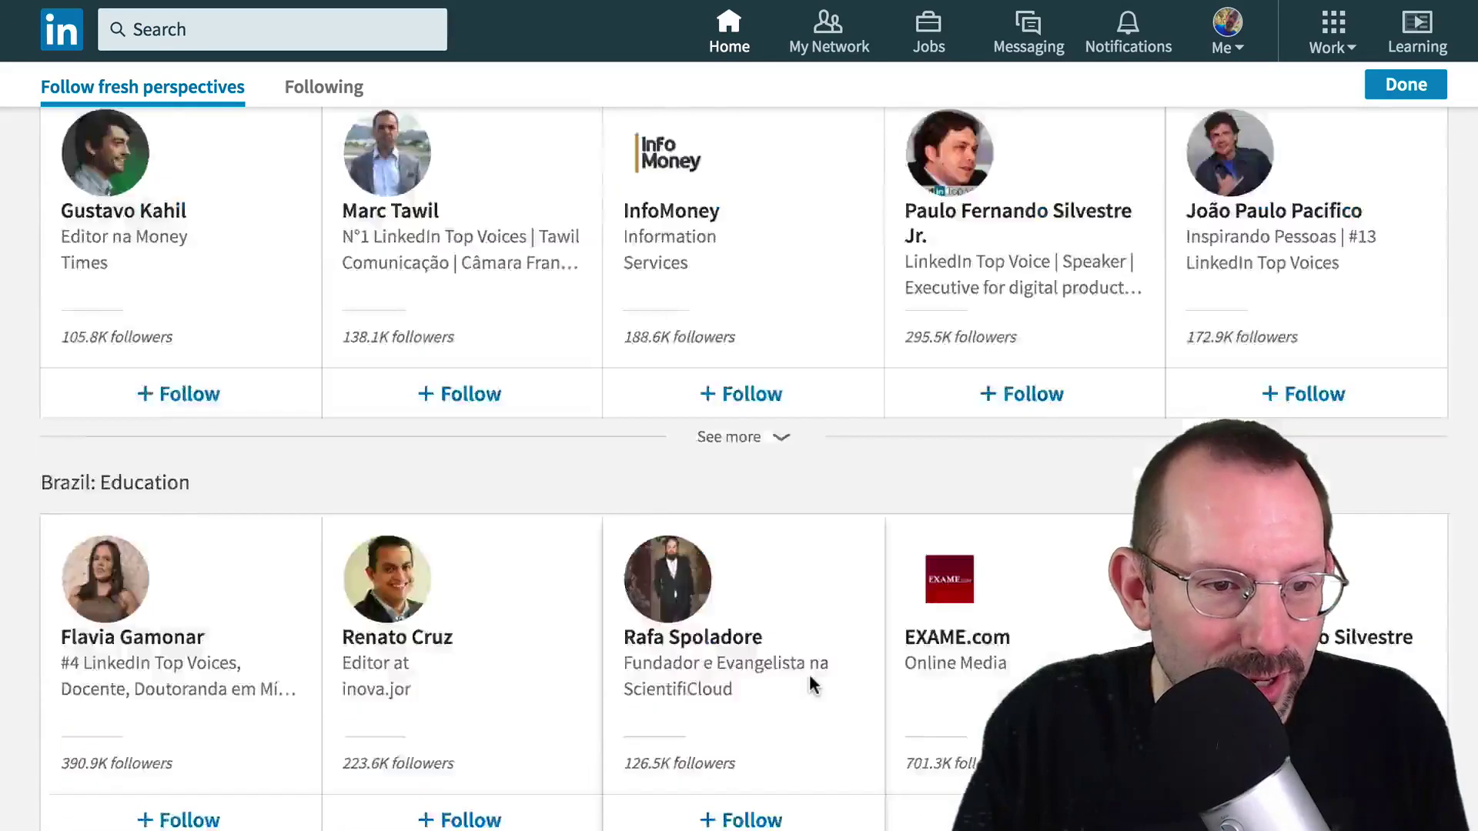
scroll(809, 679, down, 20)
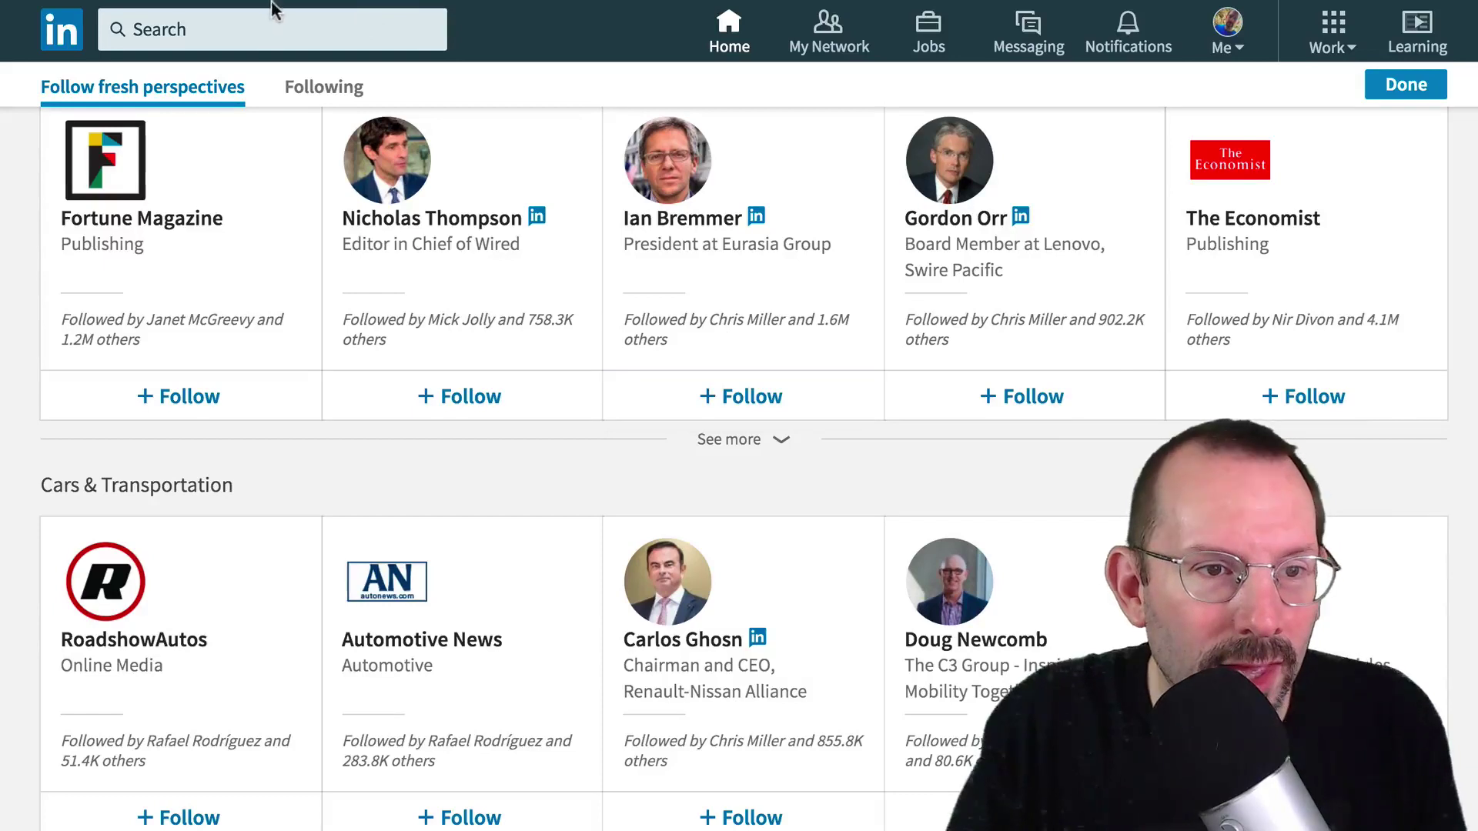
Search LinkedIn for "Wordpress" and limit the results to people
click(191, 25)
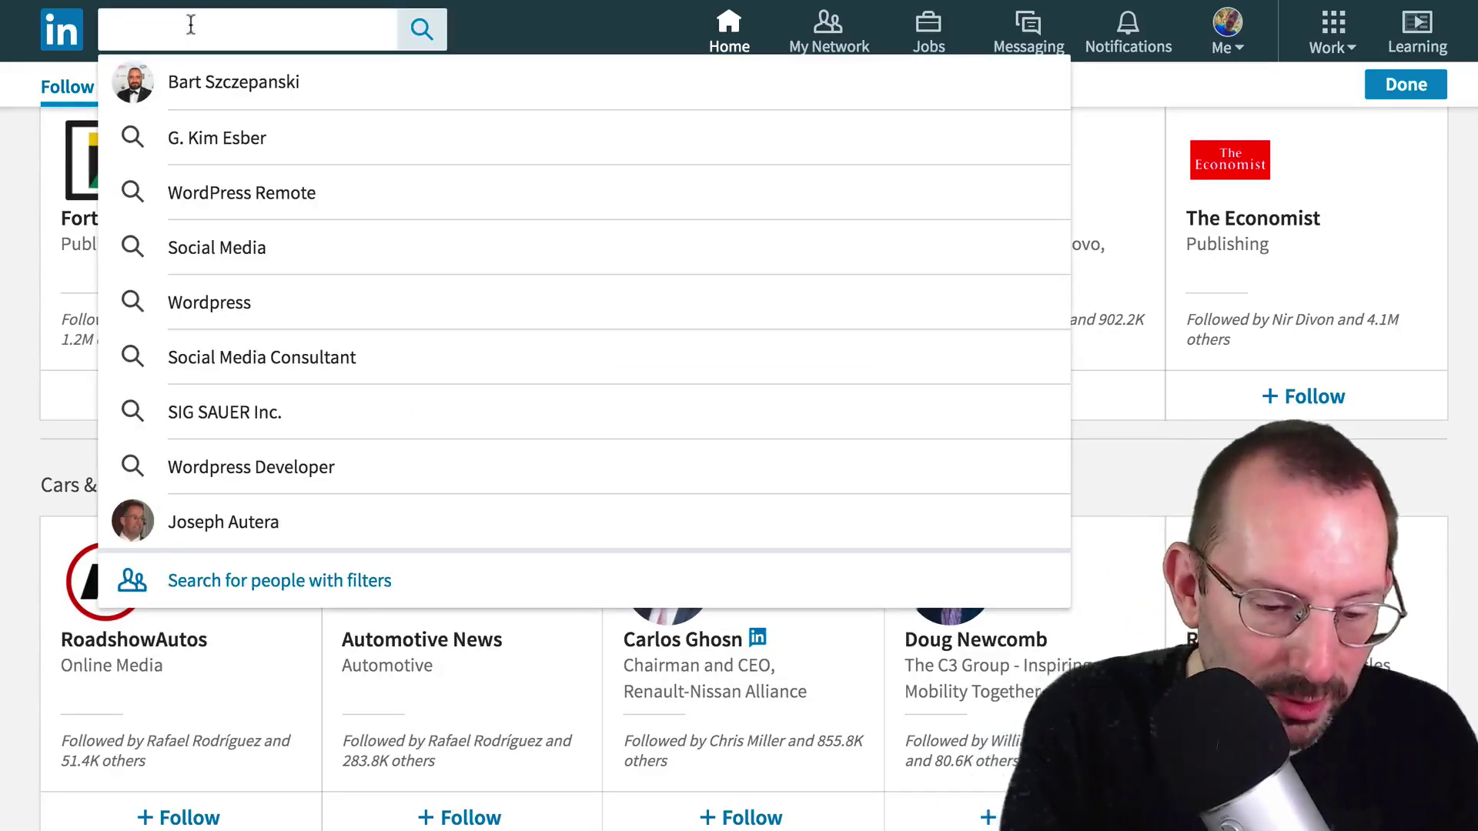
text(Wordpress)
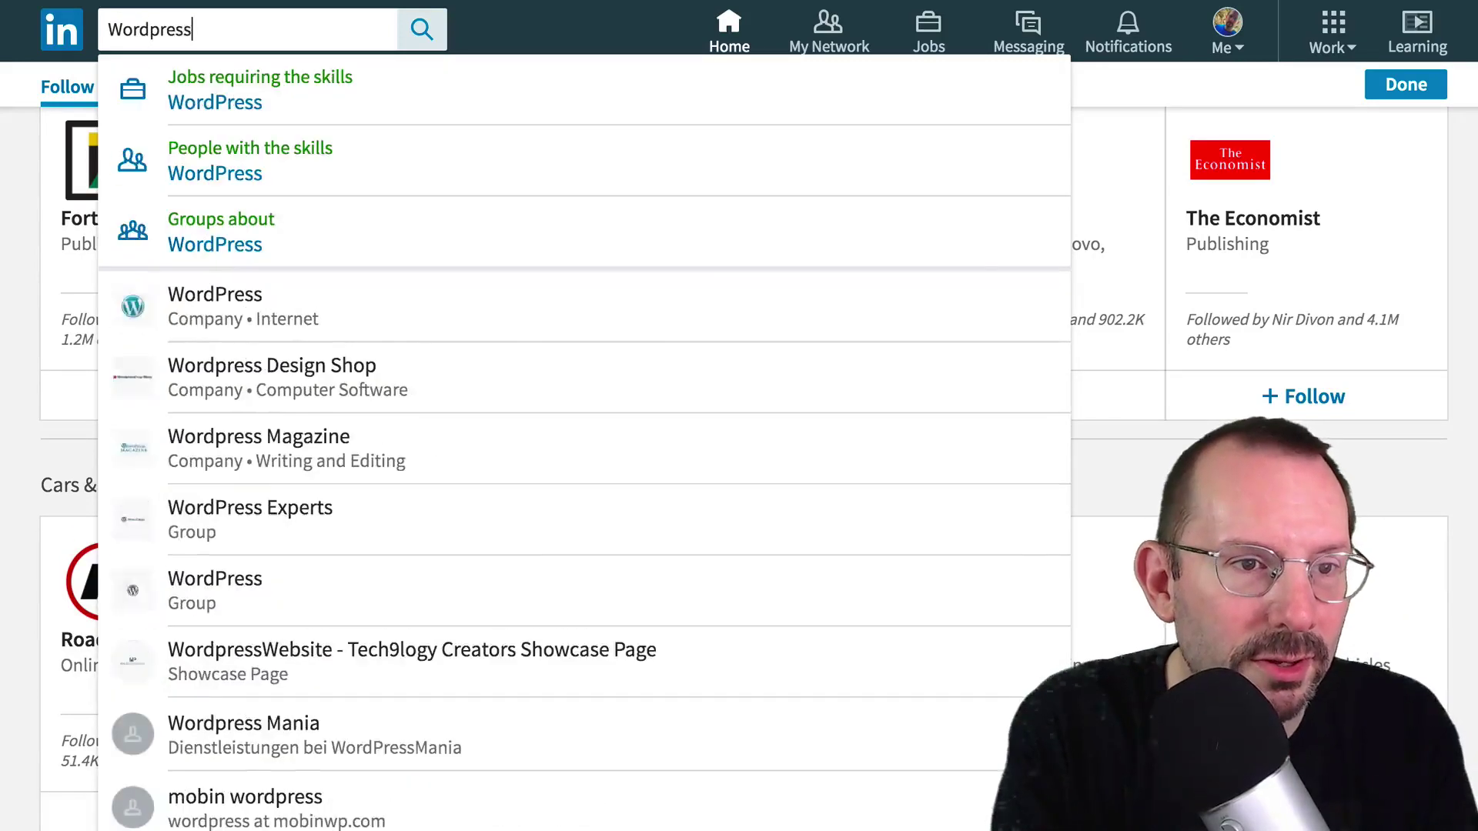
key(Return)
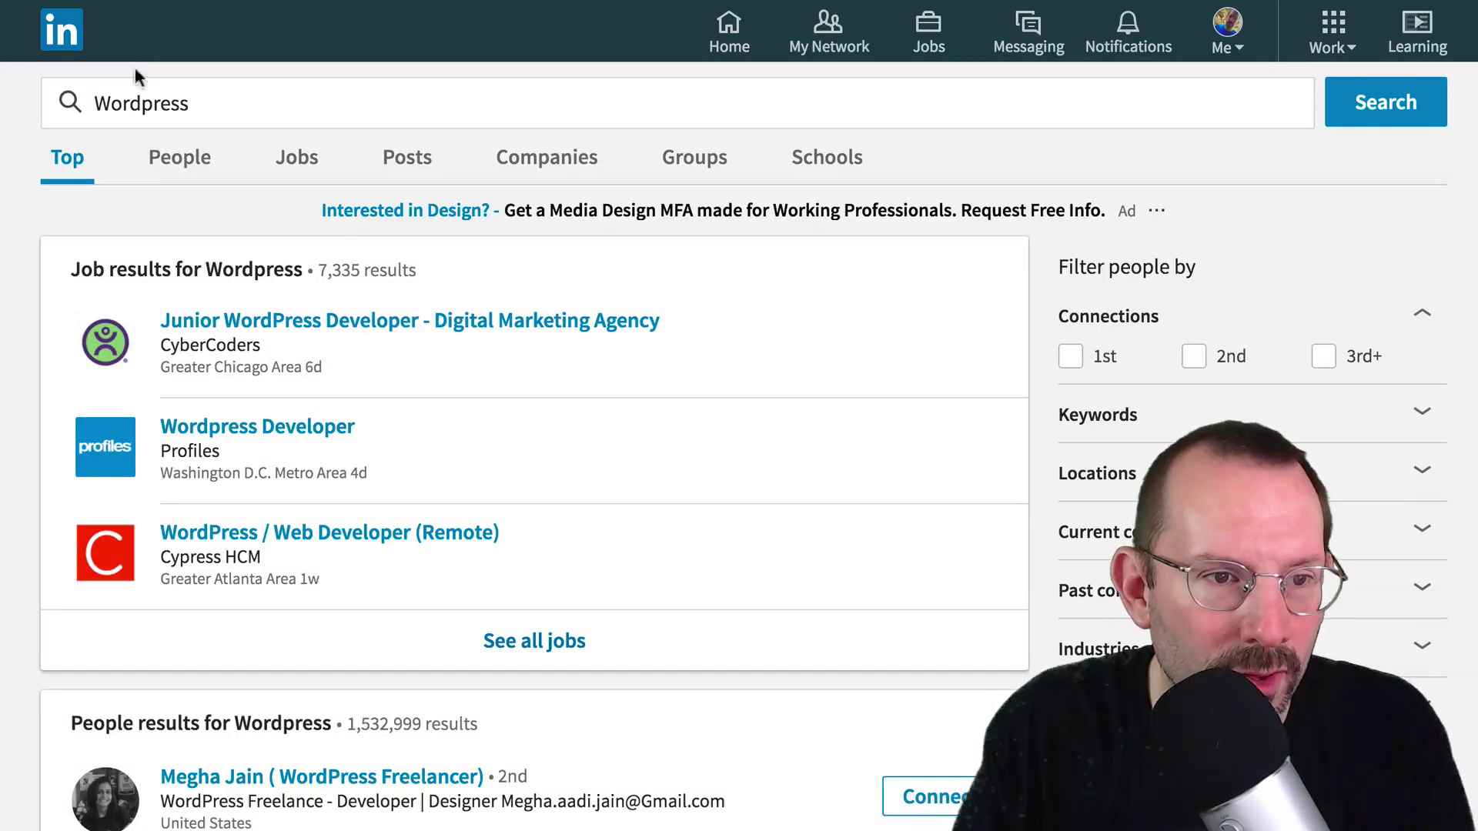
click(179, 159)
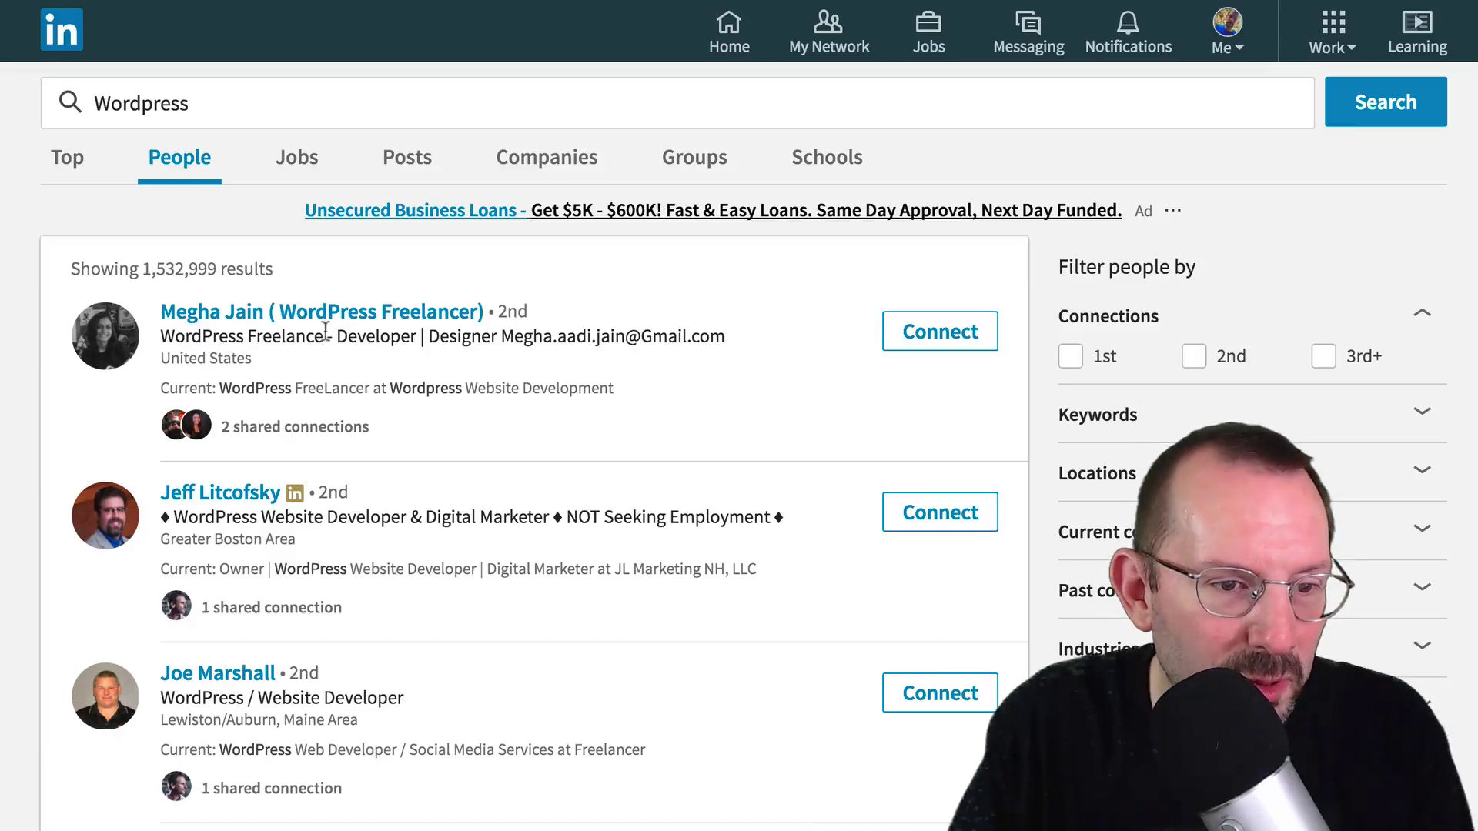
Open the profile of the WordPress / Website Developer from the Lewiston/Auburn, Maine Area and follow that person
click(244, 676)
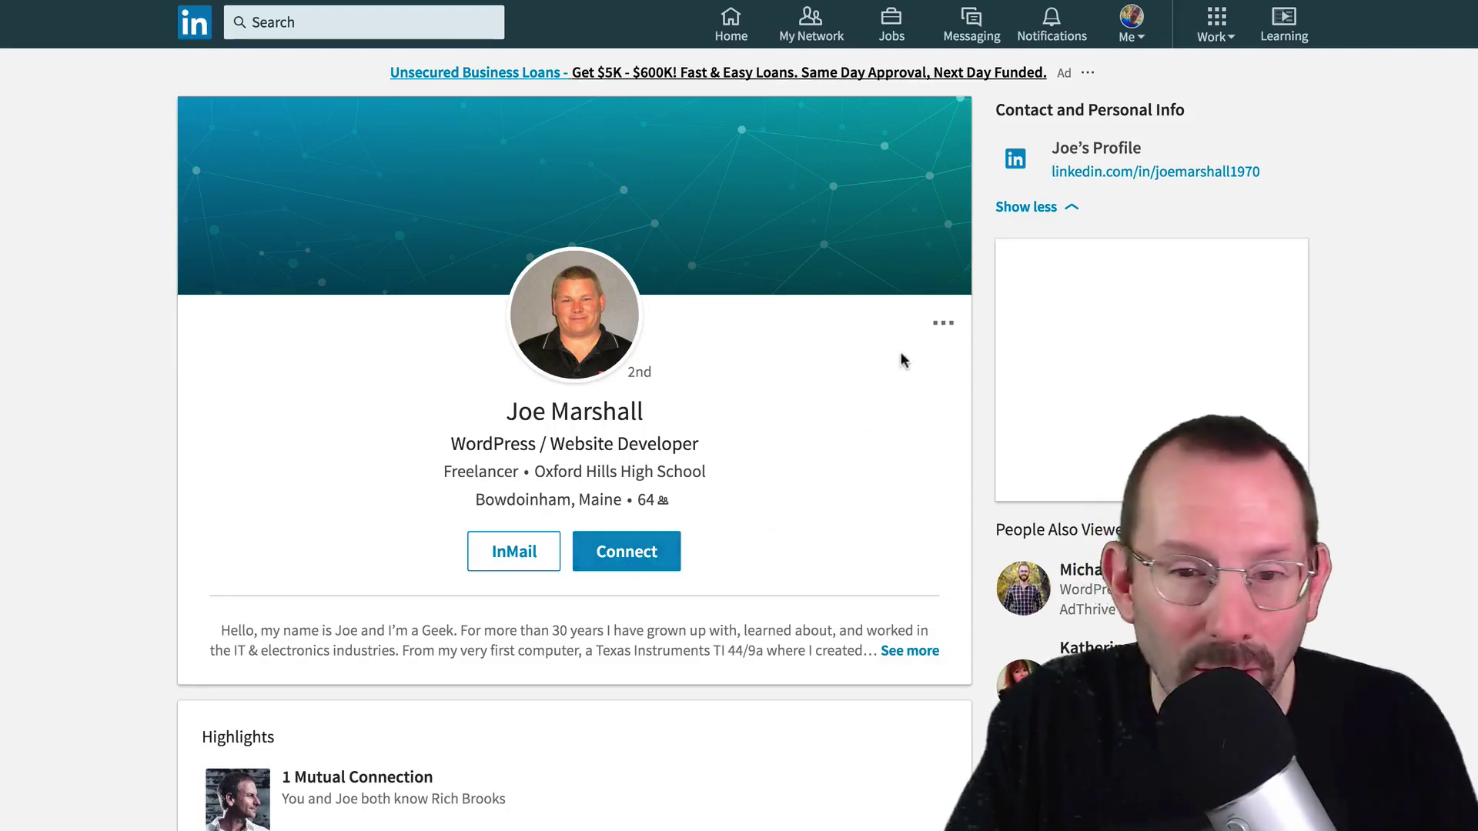
click(945, 324)
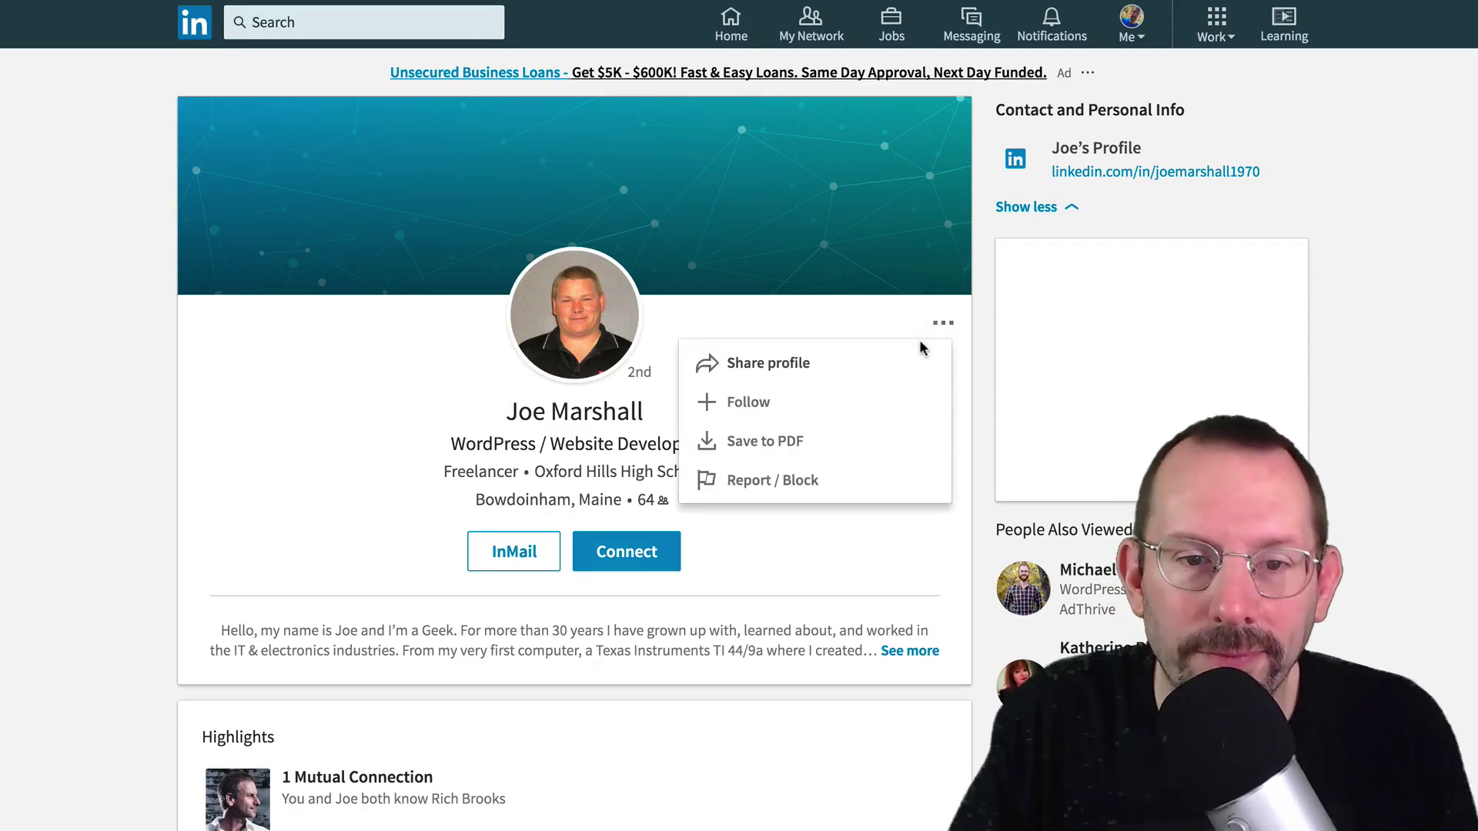
click(752, 406)
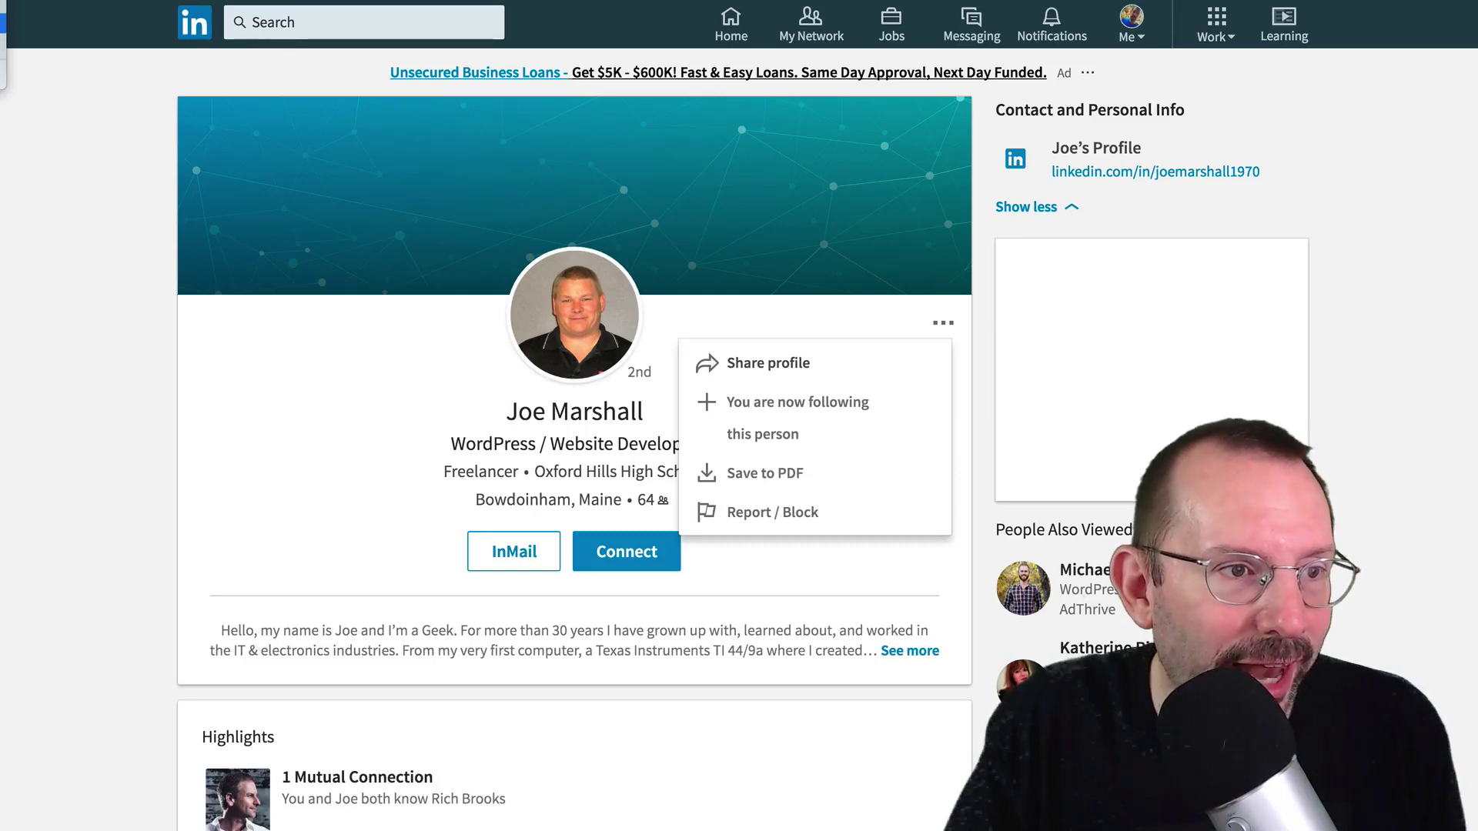
Return to the Follow fresh perspectives page, browse its suggestions, and review the list of accounts already being followed
key(alt+Left)
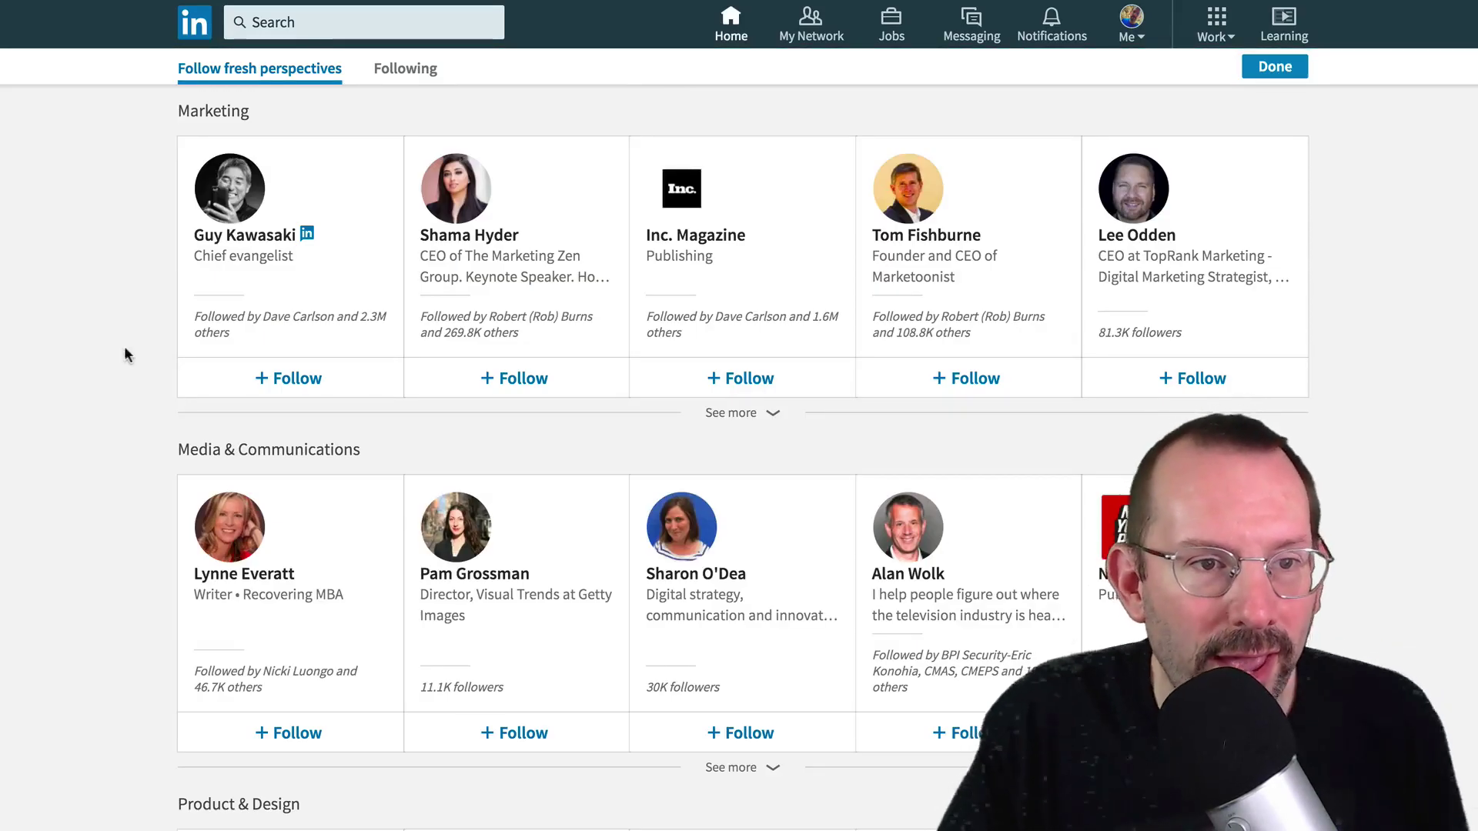
scroll(611, 525, down, 1)
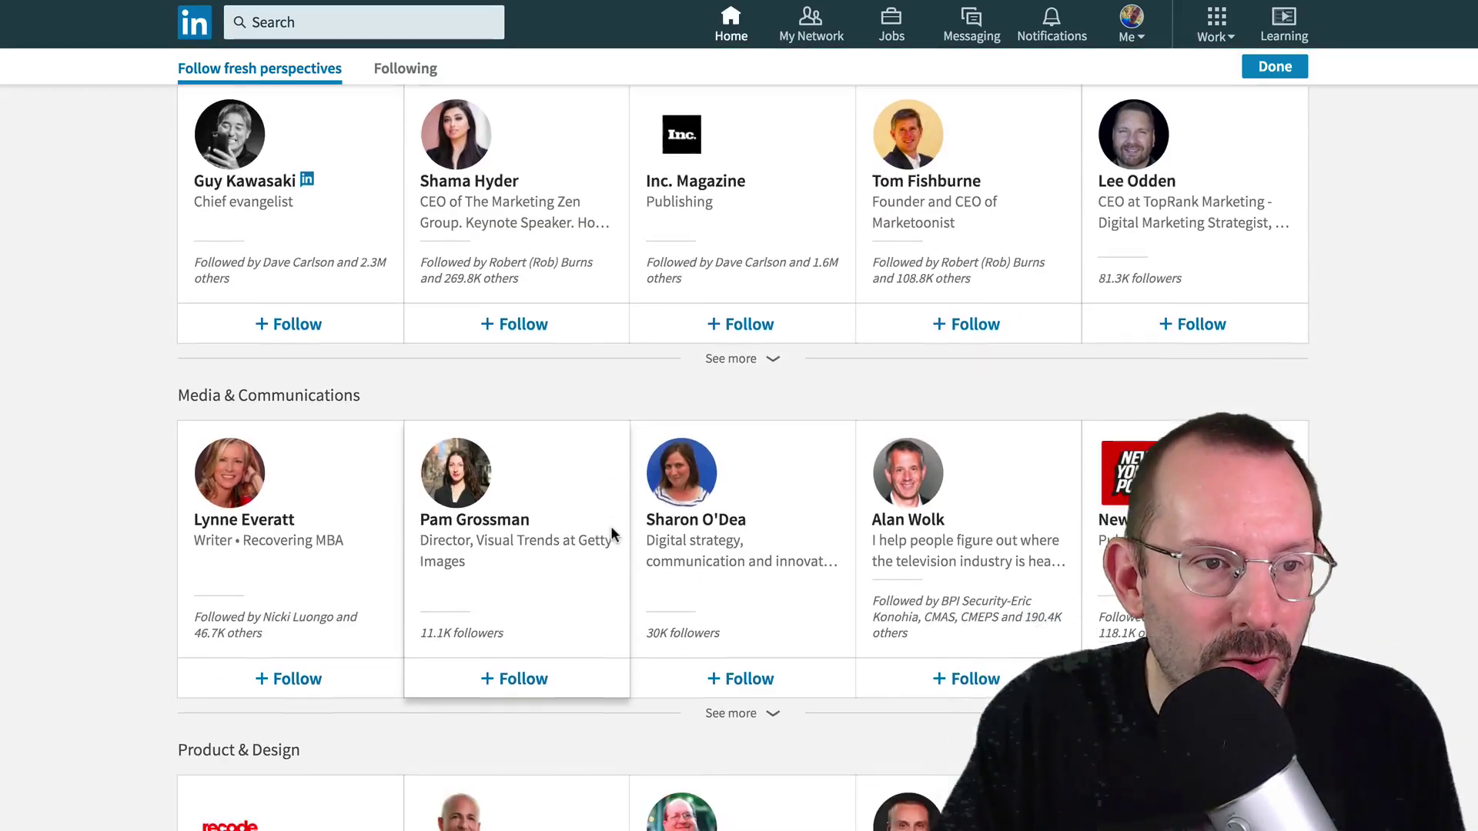
scroll(612, 525, down, 2)
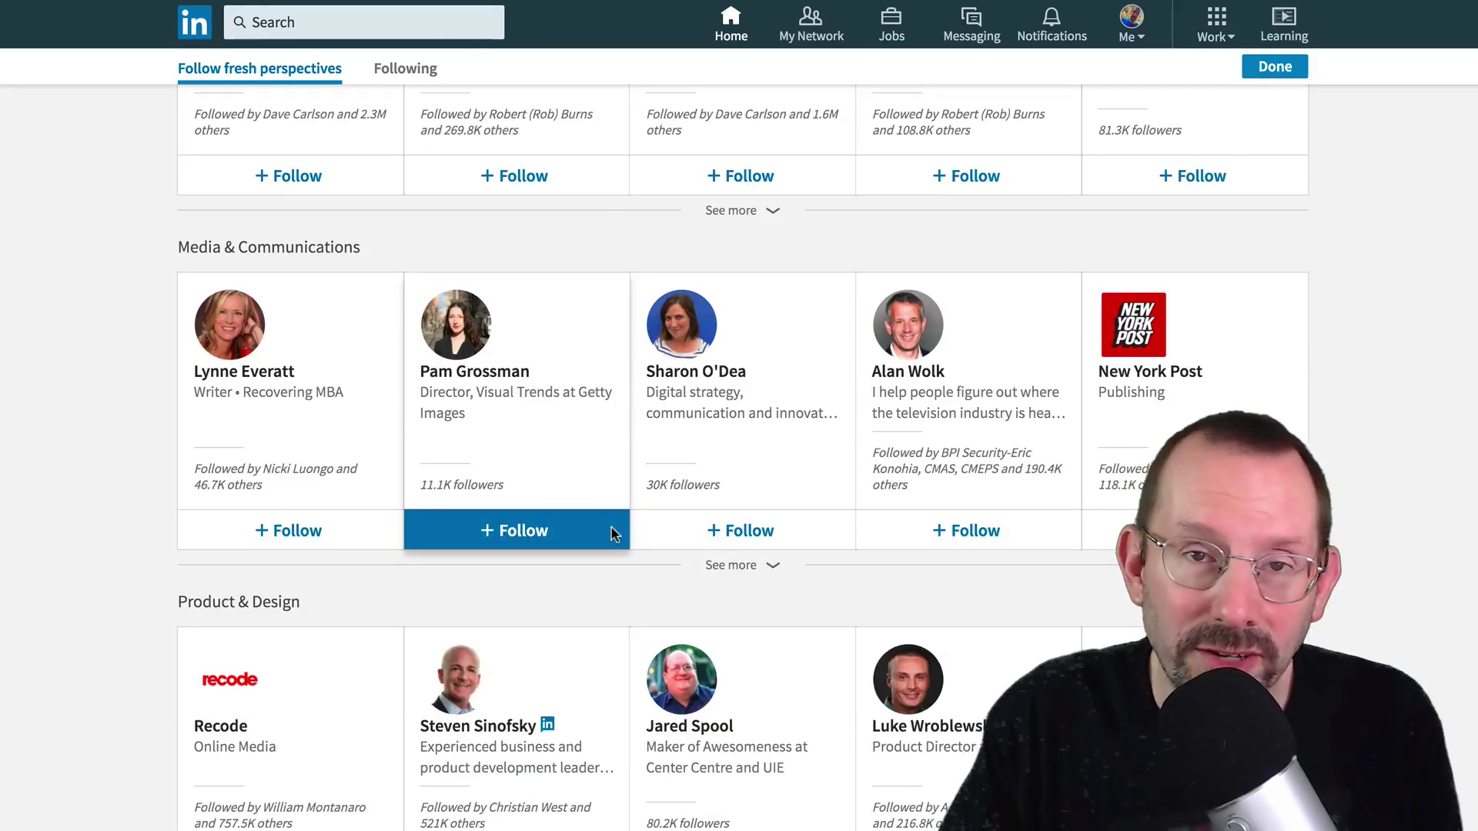
scroll(611, 527, down, 13)
scroll(612, 525, down, 16)
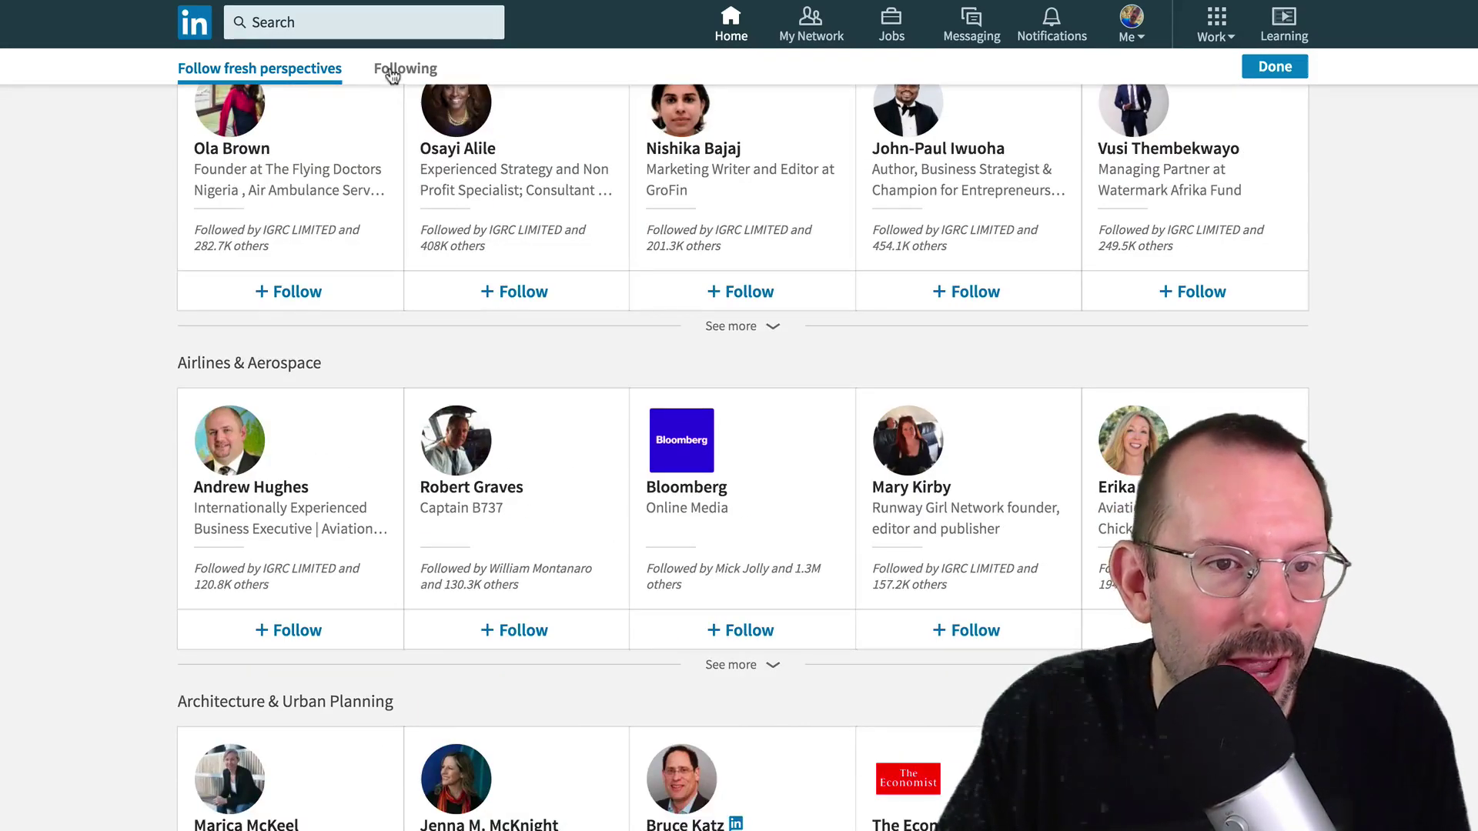
click(391, 72)
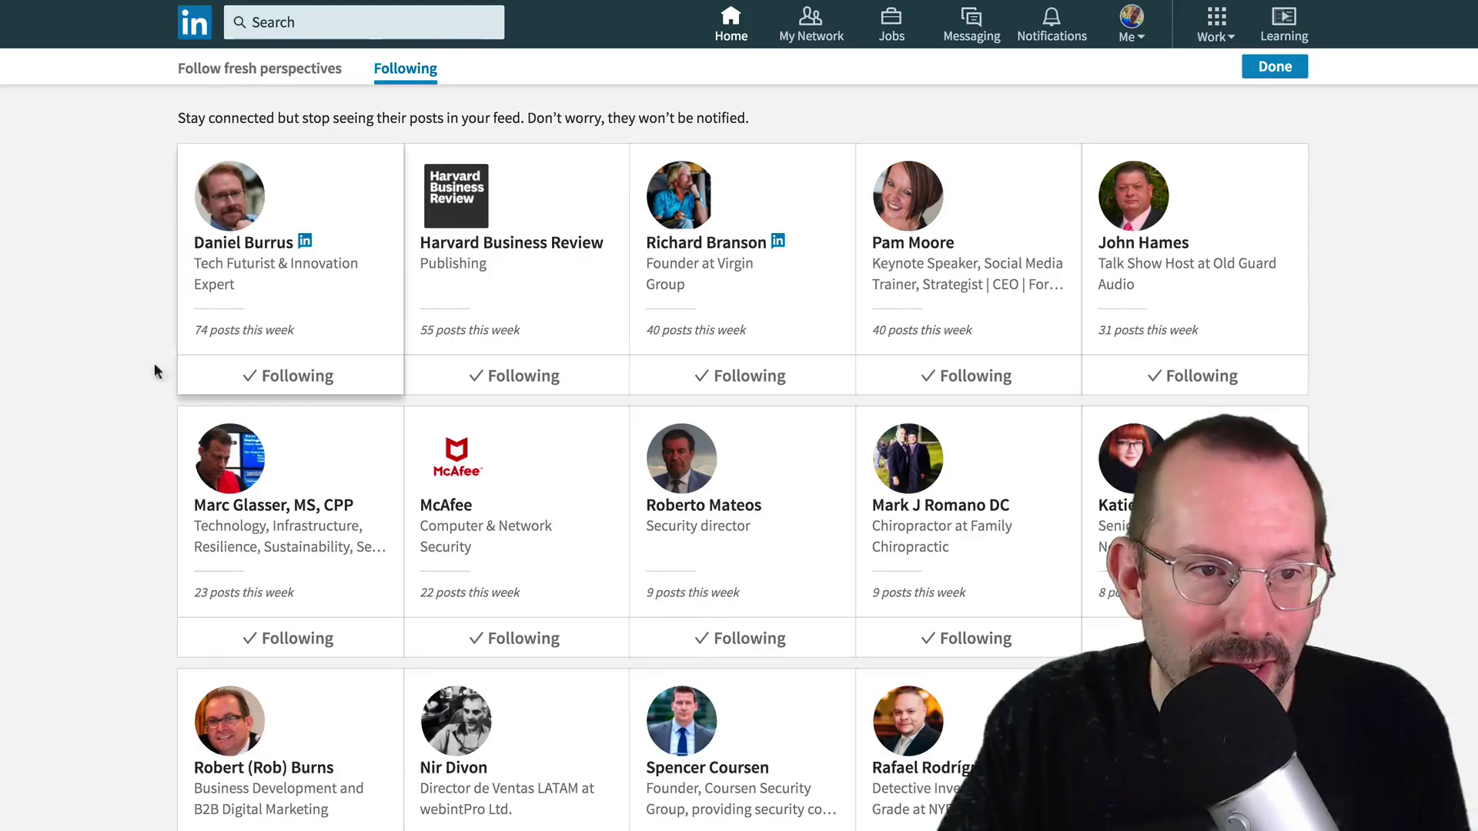
scroll(124, 442, down, 15)
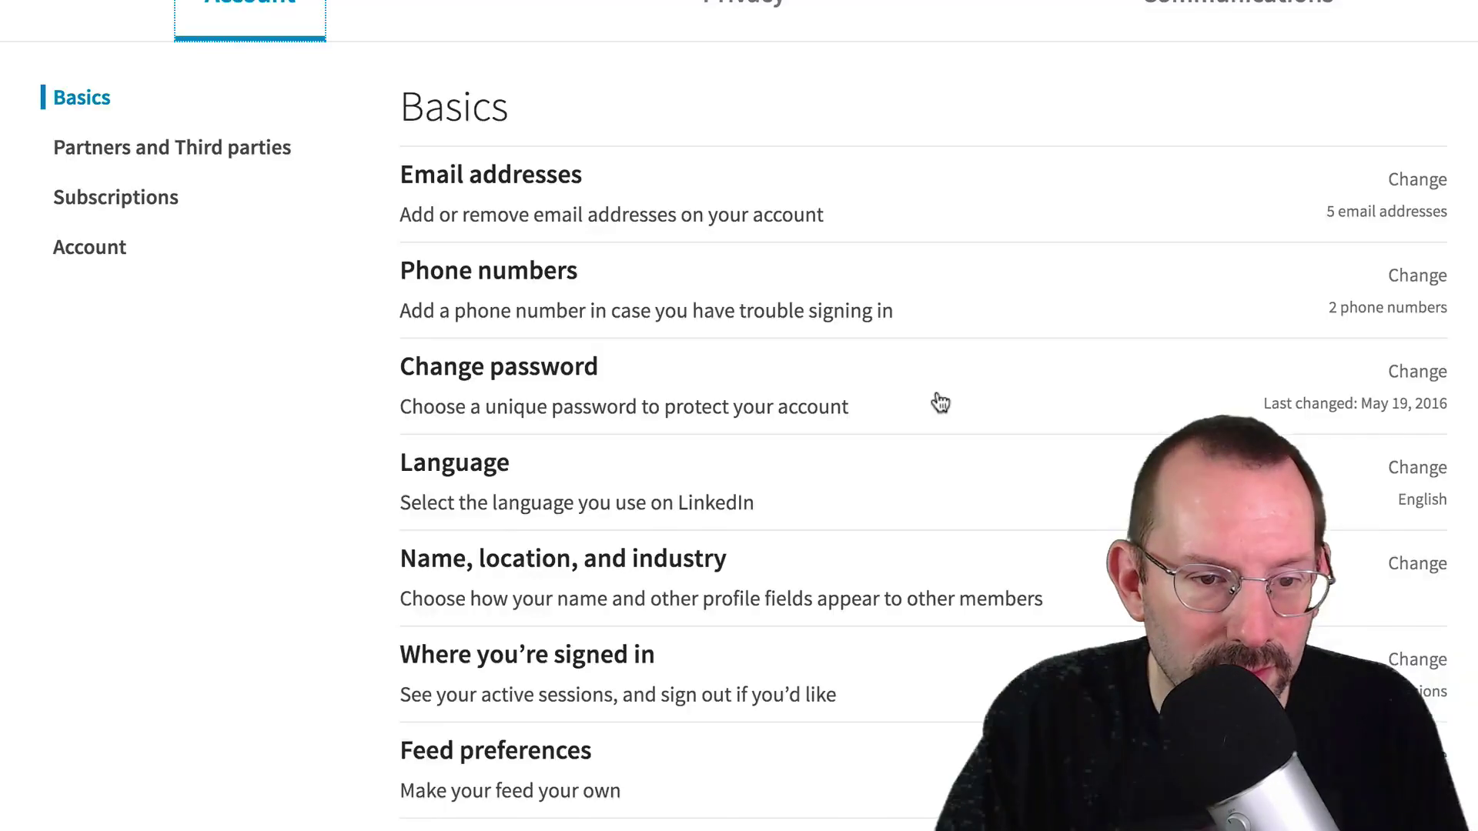
Open Permitted Services under Partners and Third parties in the account settings and review the authorized apps and services
scroll(934, 402, down, 5)
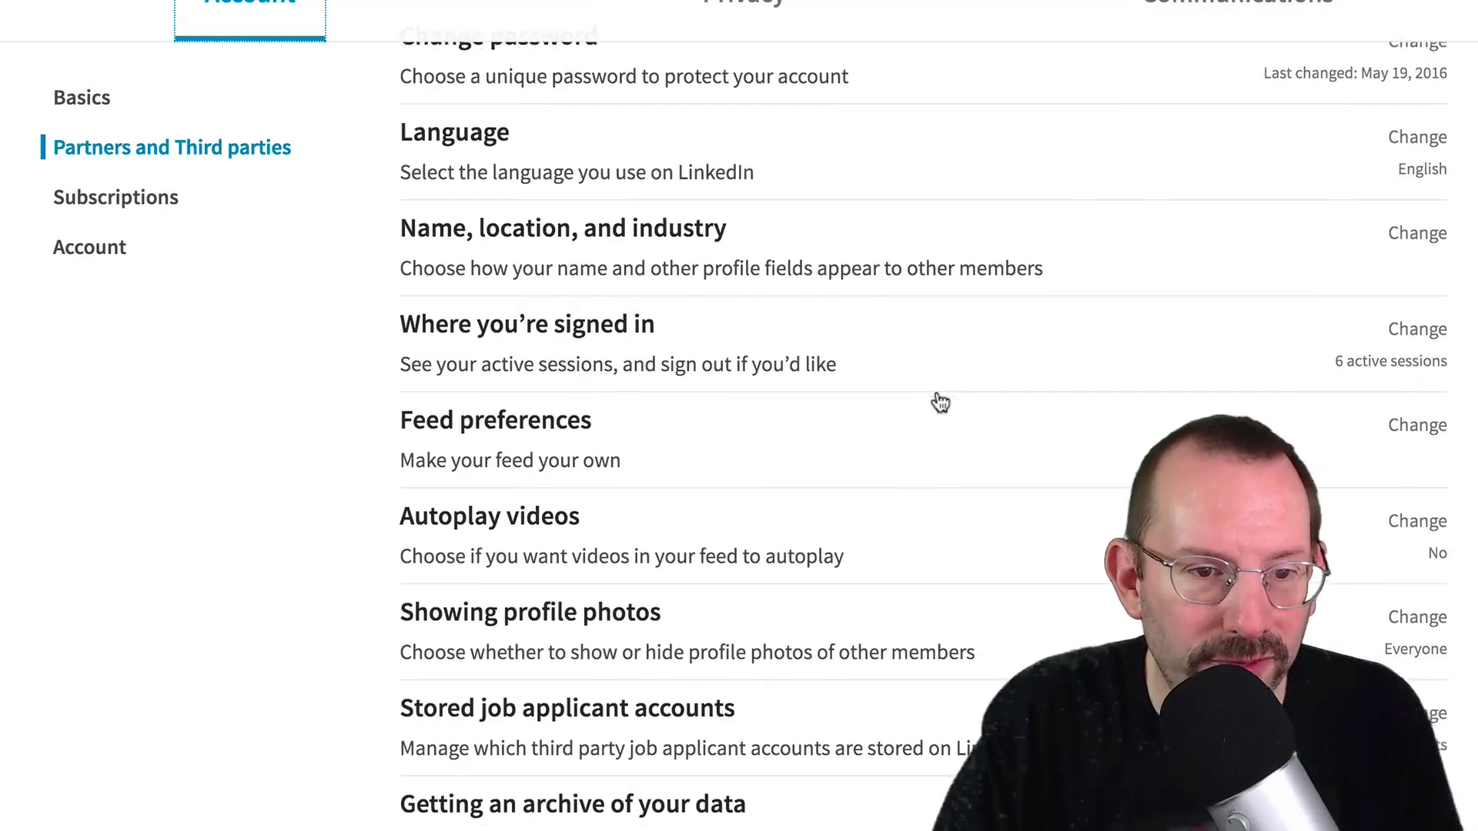
scroll(940, 402, down, 1)
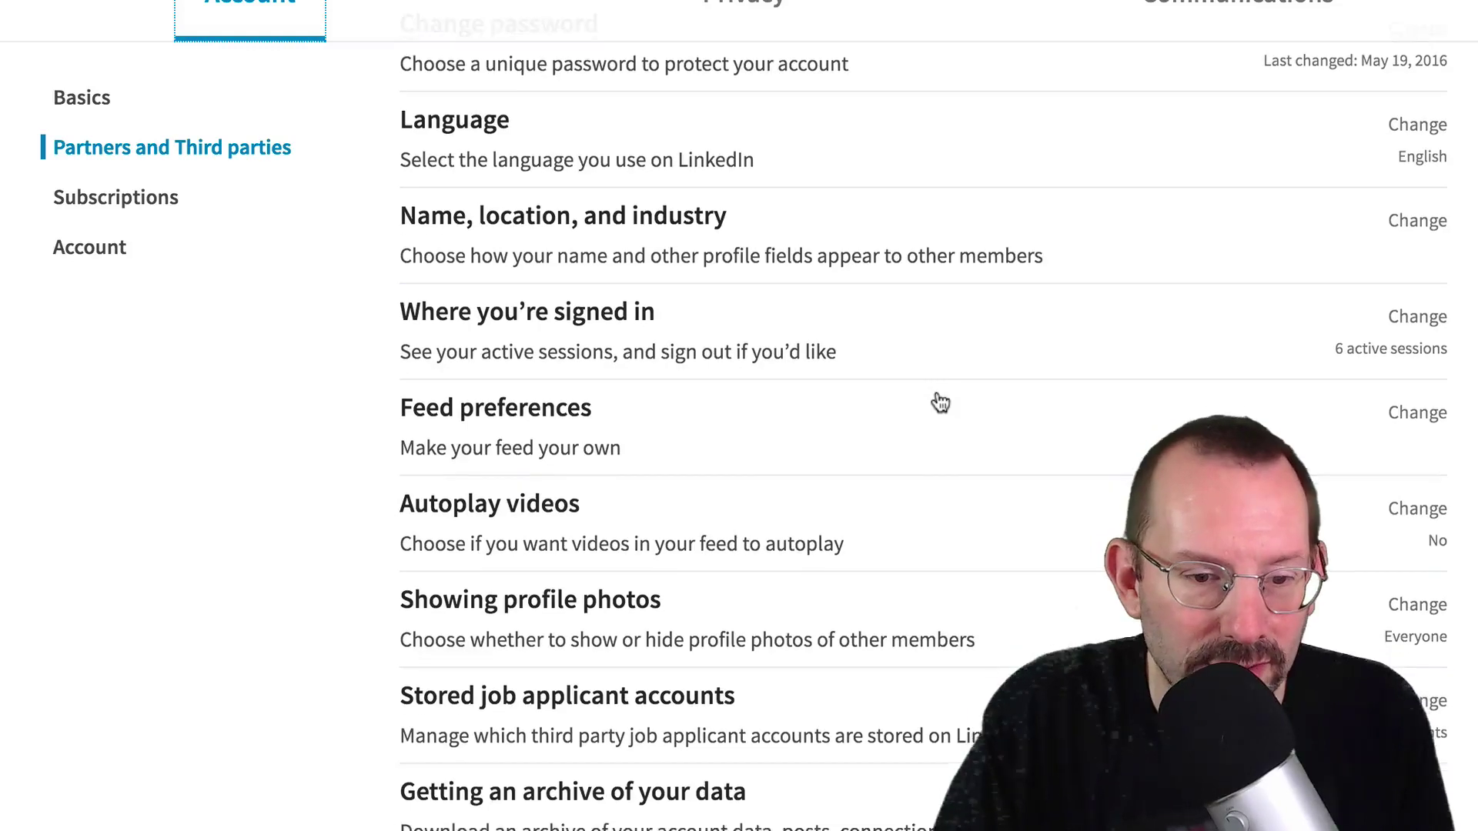
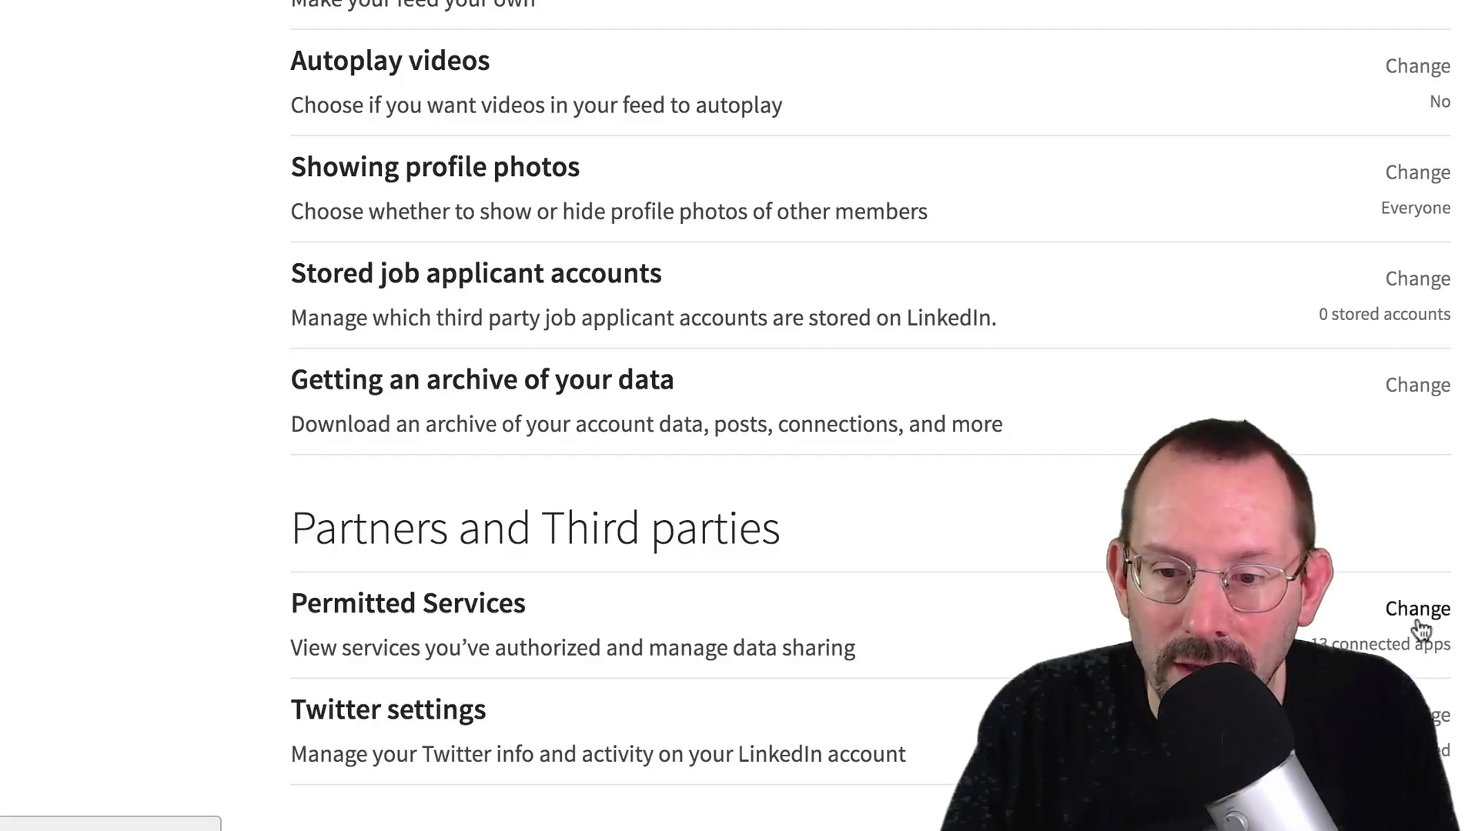
click(1416, 616)
scroll(693, 539, down, 5)
scroll(779, 517, down, 6)
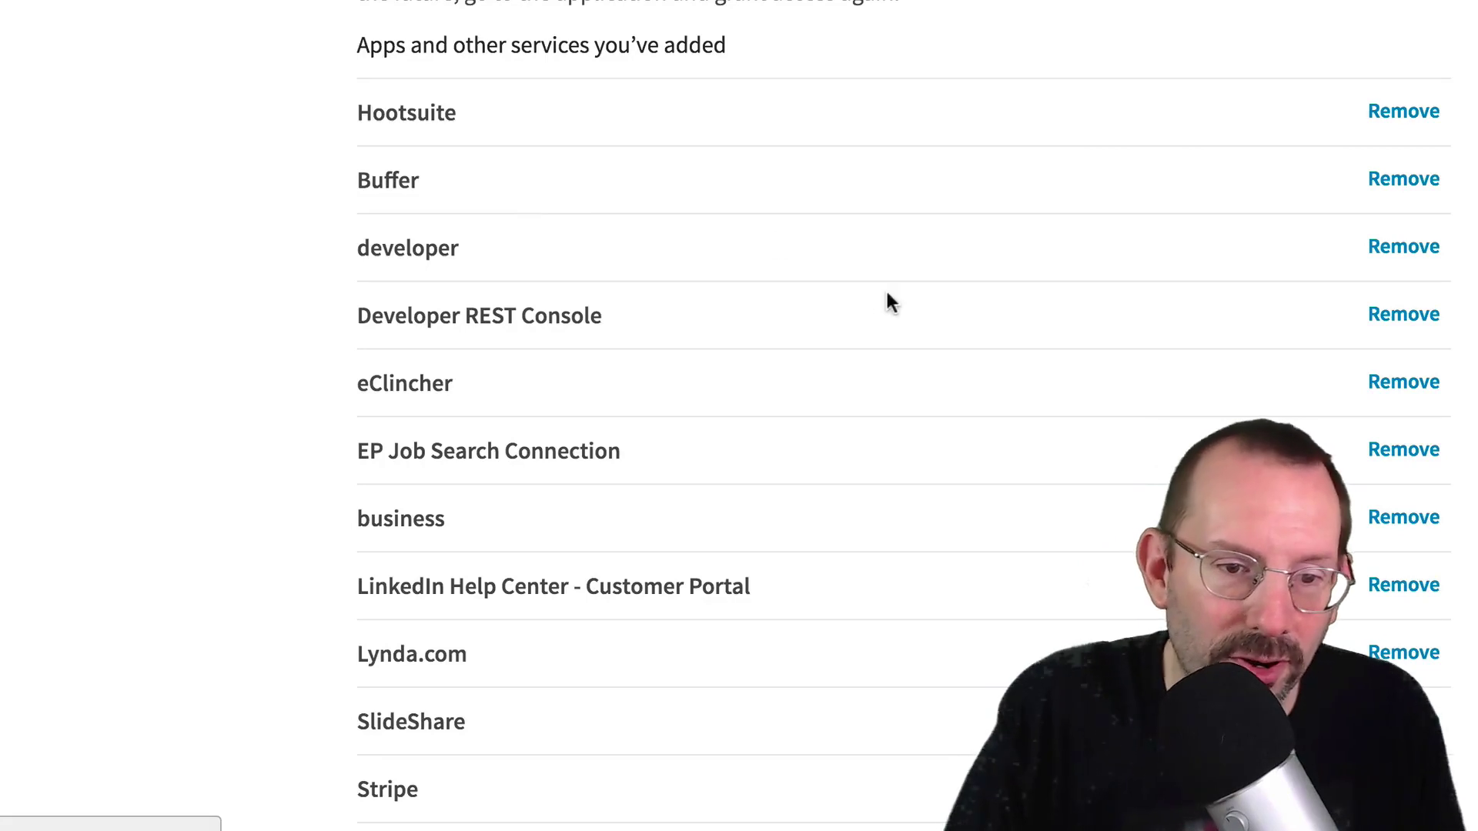
scroll(792, 283, down, 1)
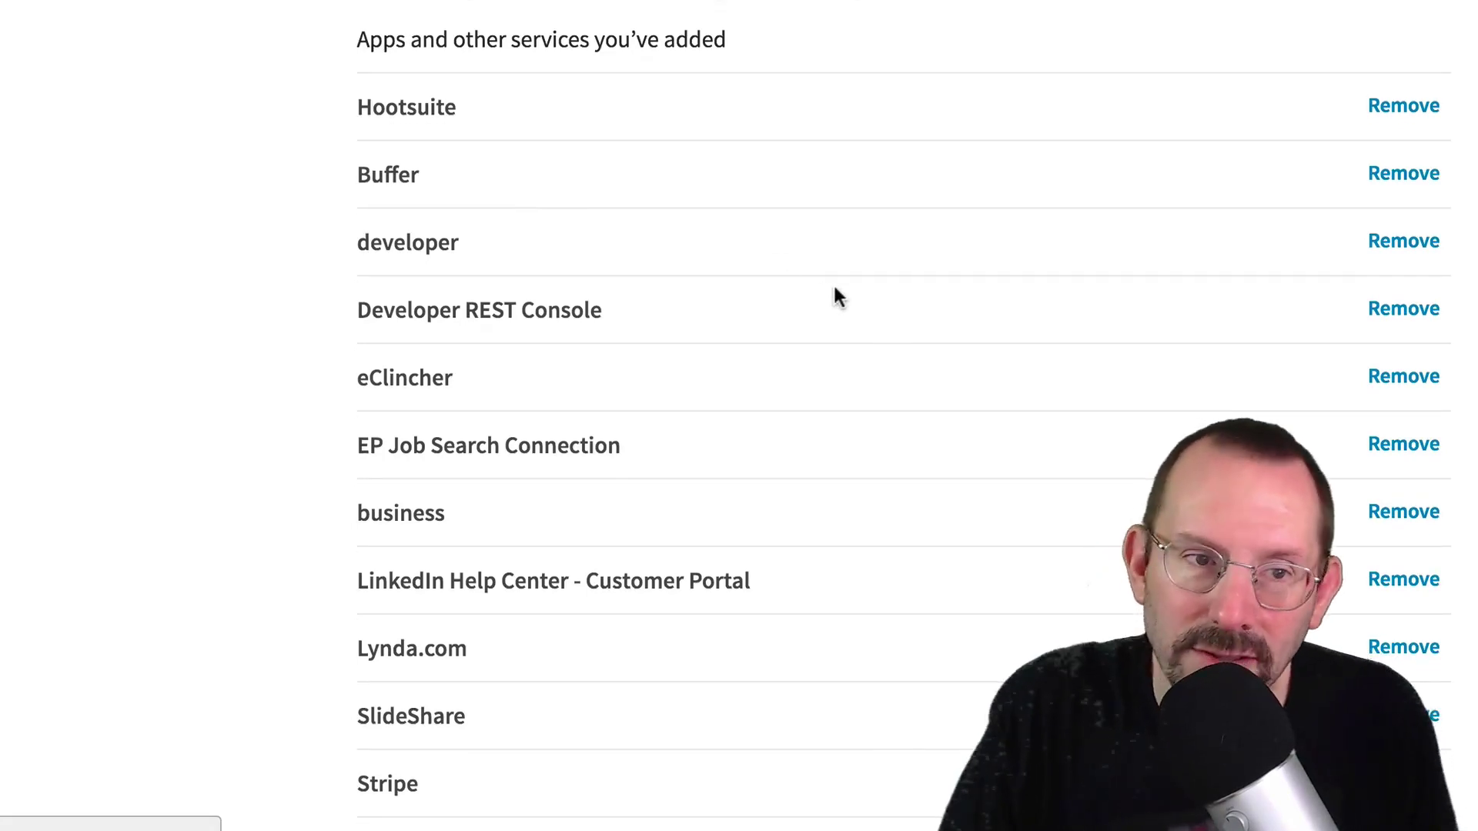
scroll(834, 298, down, 2)
scroll(834, 297, down, 2)
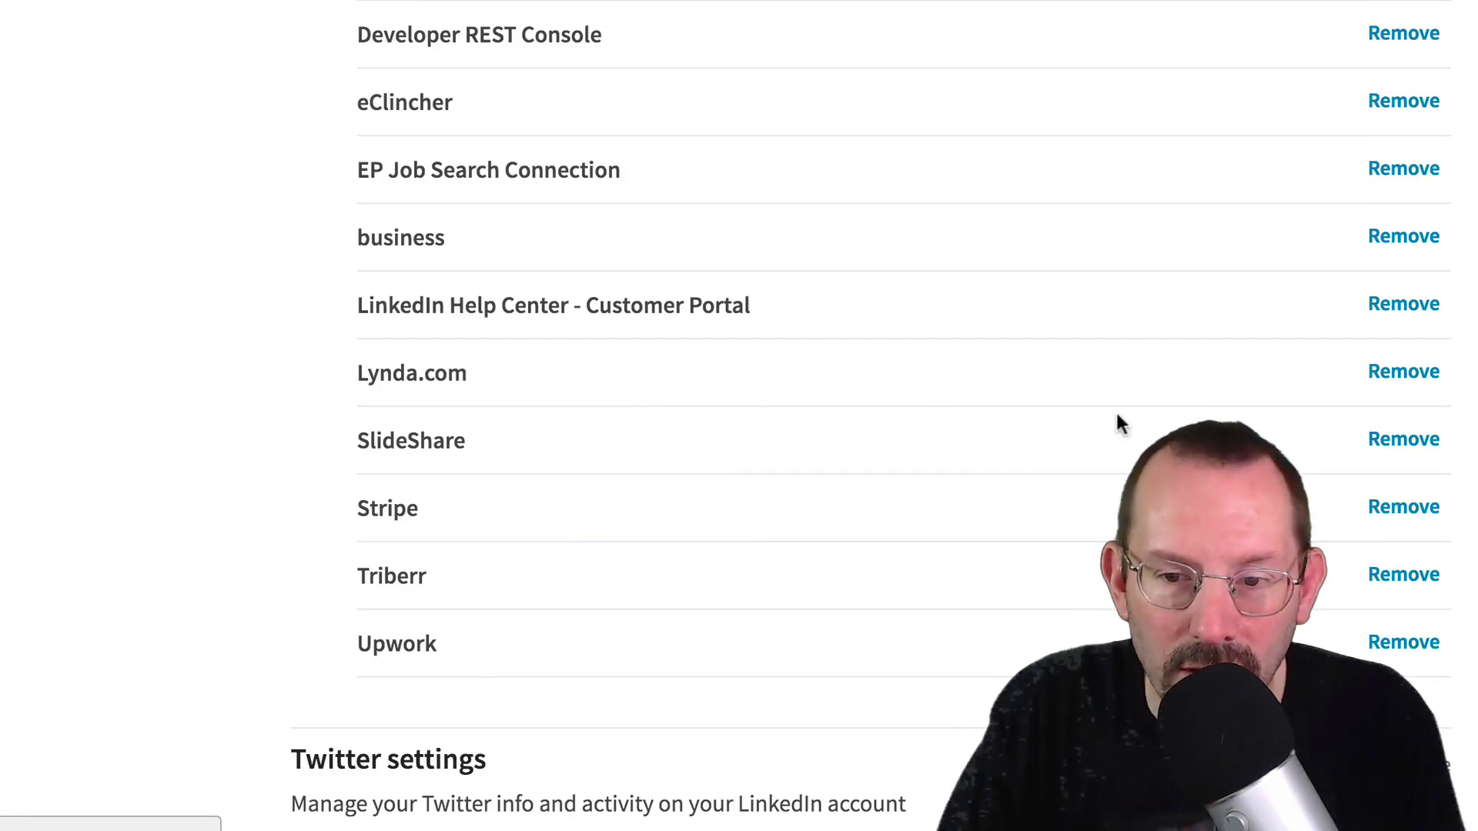
scroll(805, 470, down, 2)
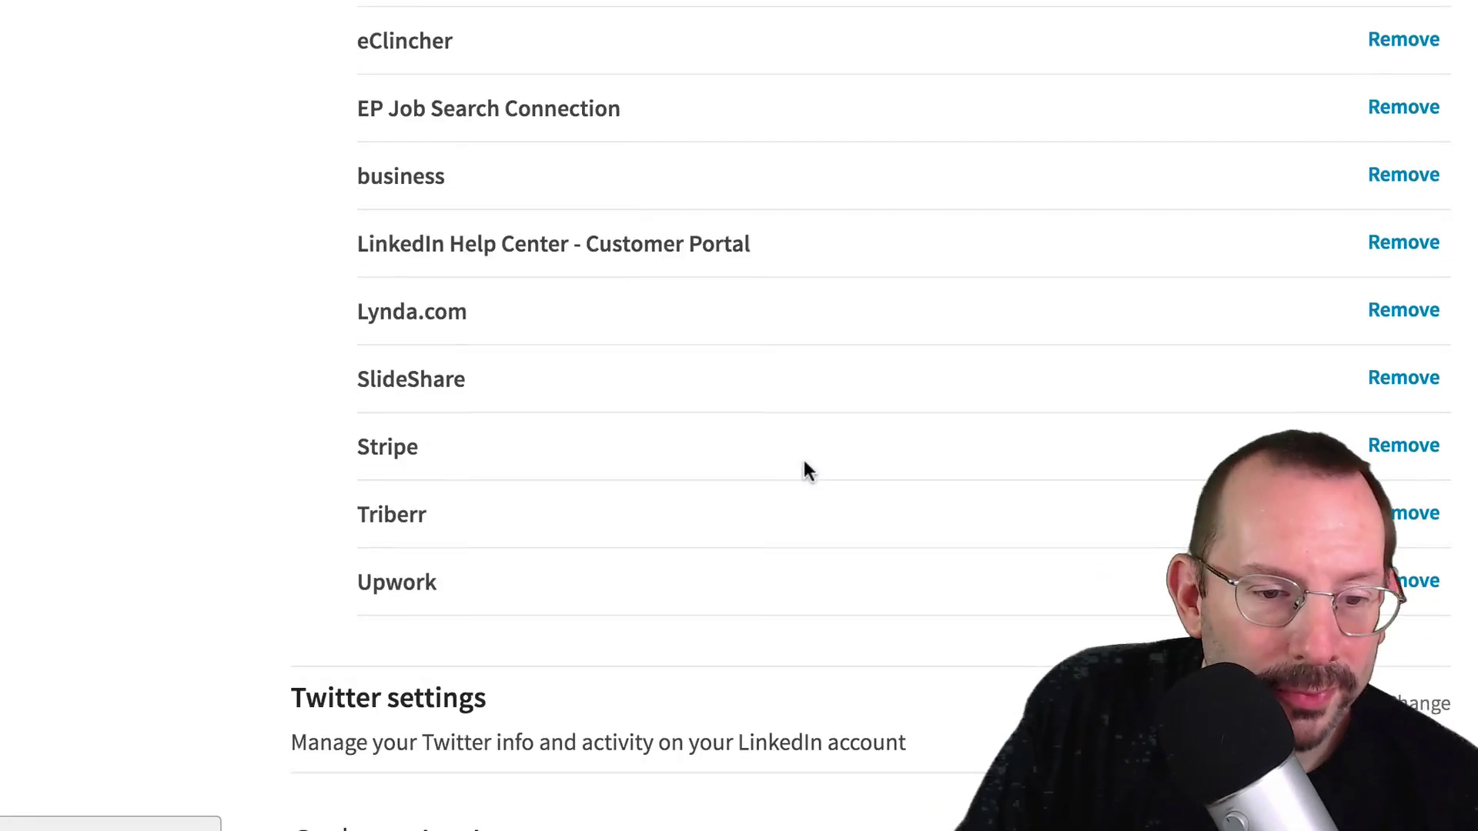
Review the rest of the permitted services and the Twitter, Subscriptions and Account sections of the account settings
scroll(785, 455, down, 1)
scroll(781, 453, down, 5)
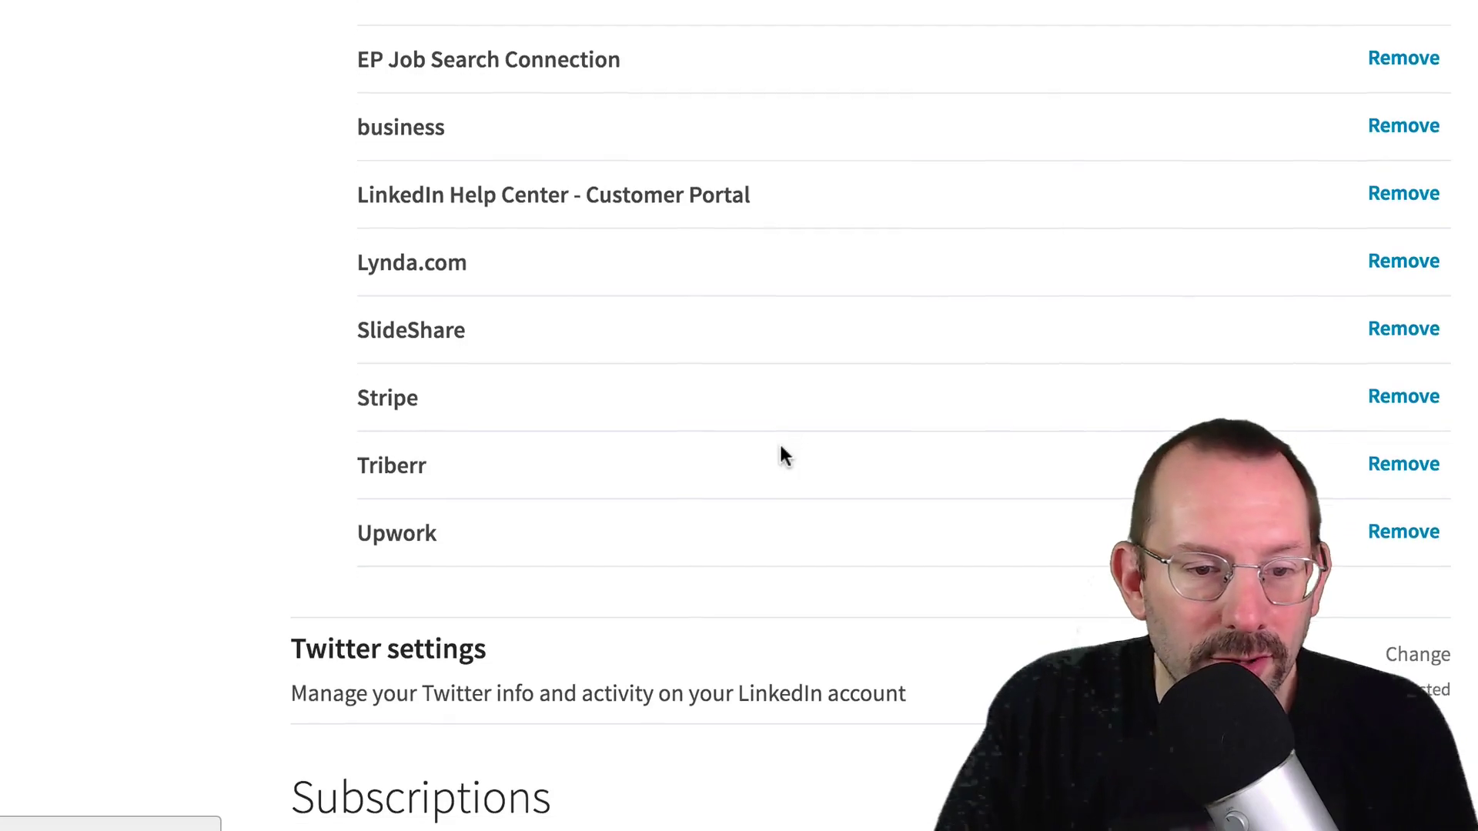
scroll(779, 441, up, 20)
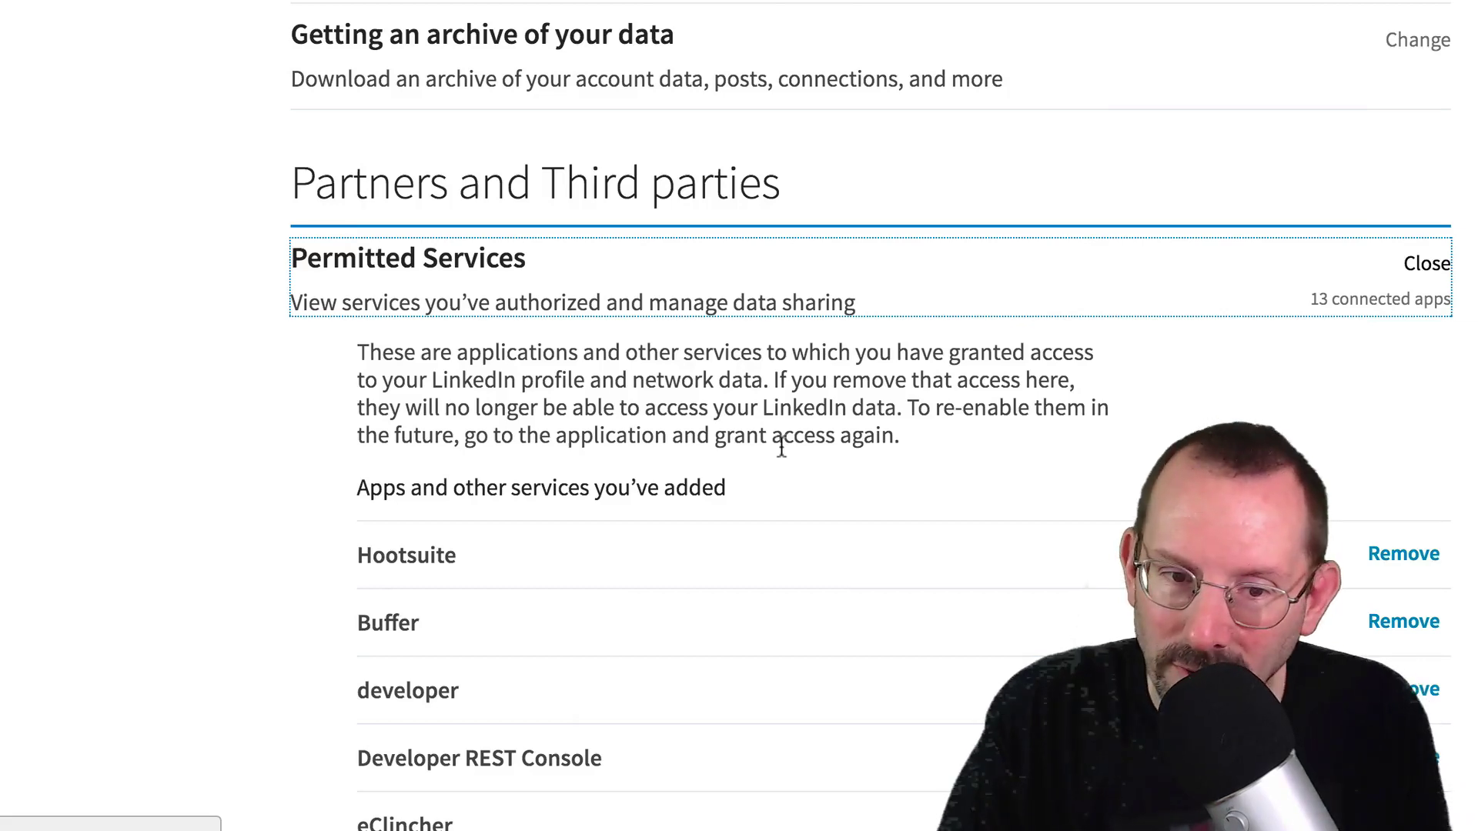
scroll(831, 428, down, 5)
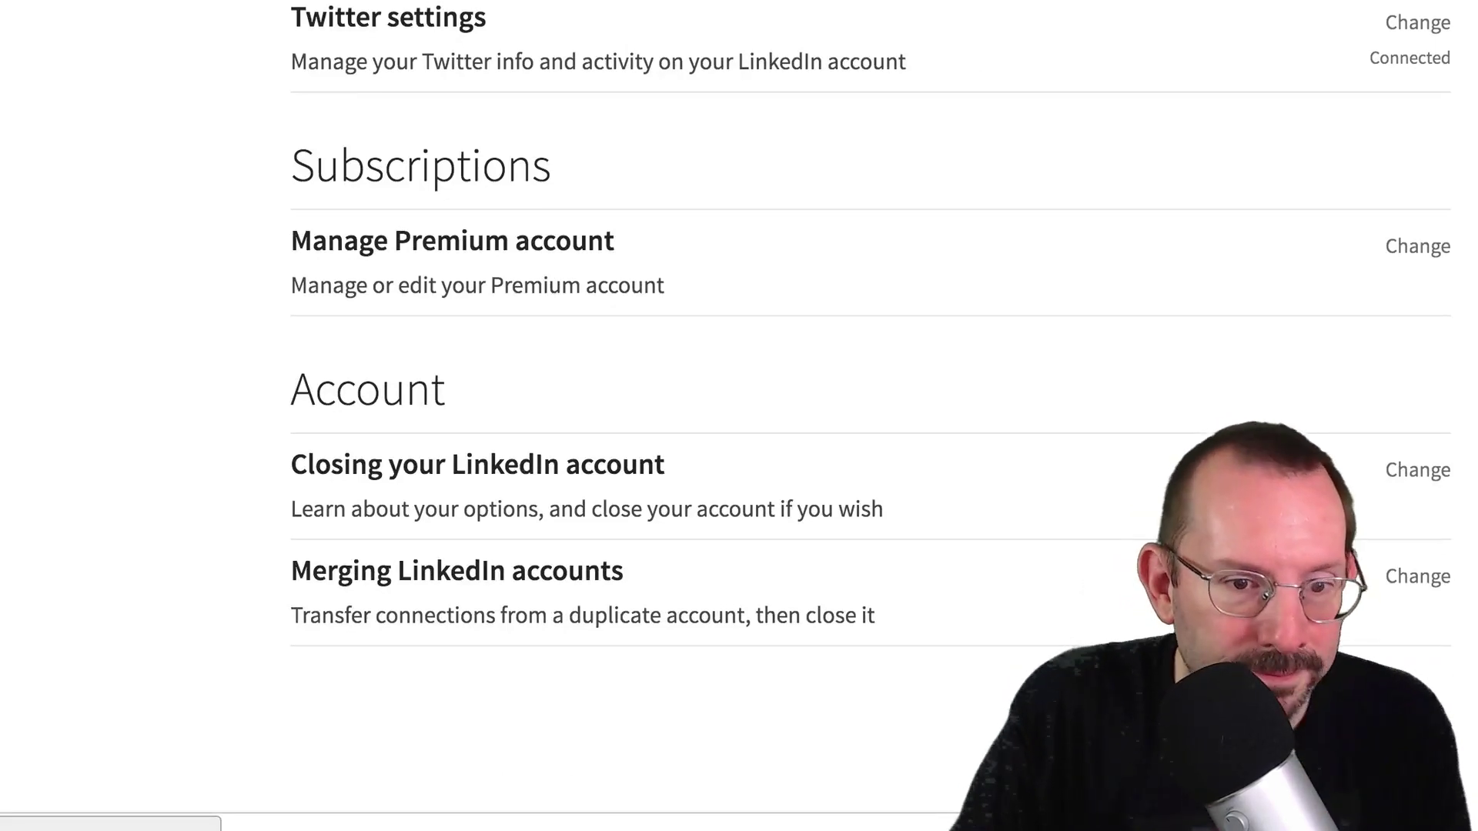
scroll(739, 416, down, 1)
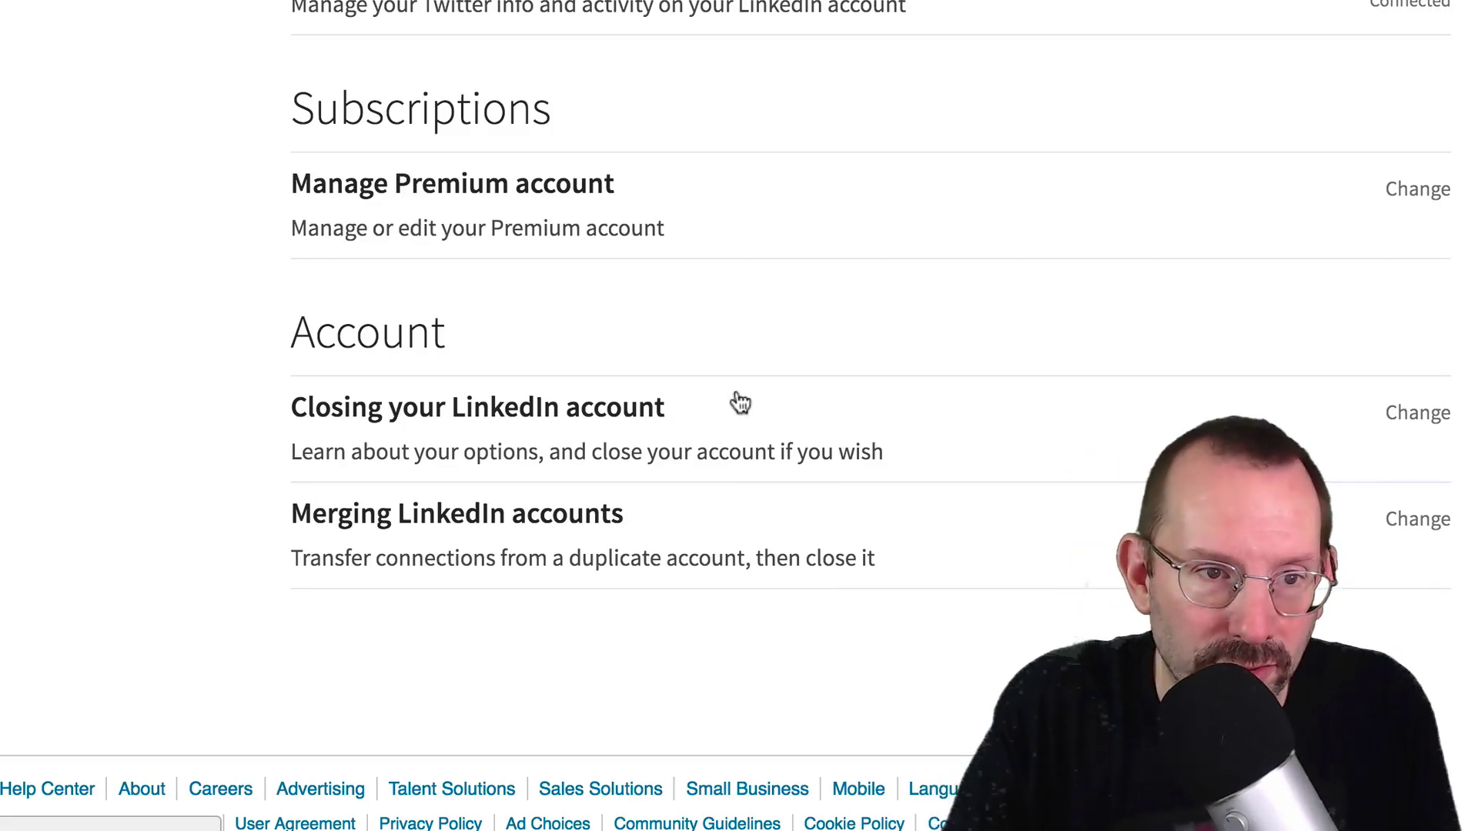
scroll(739, 401, up, 20)
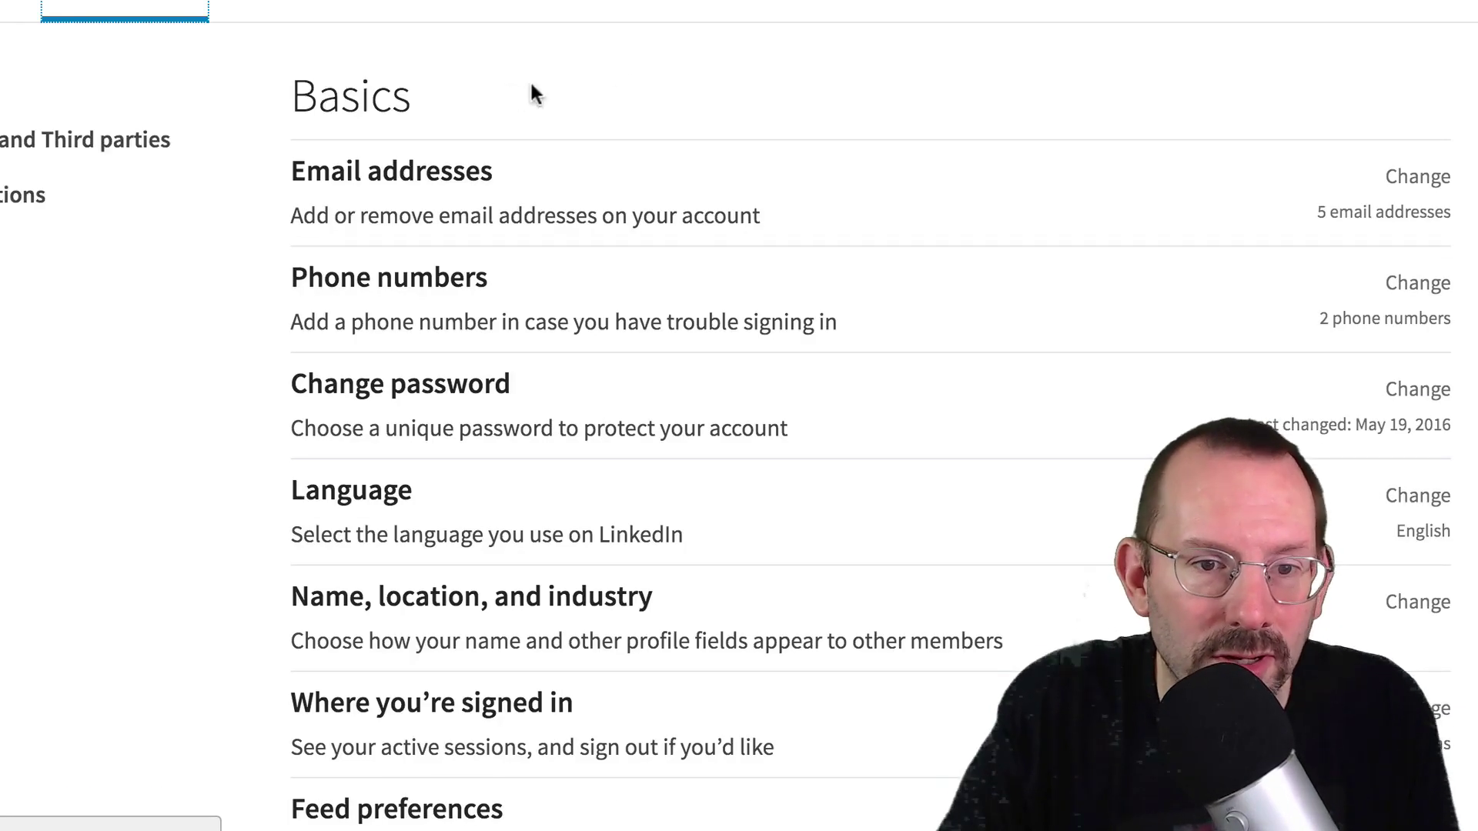
Open the Privacy settings and review the Profile privacy options, including connection visibility and profile viewing options
click(712, 1)
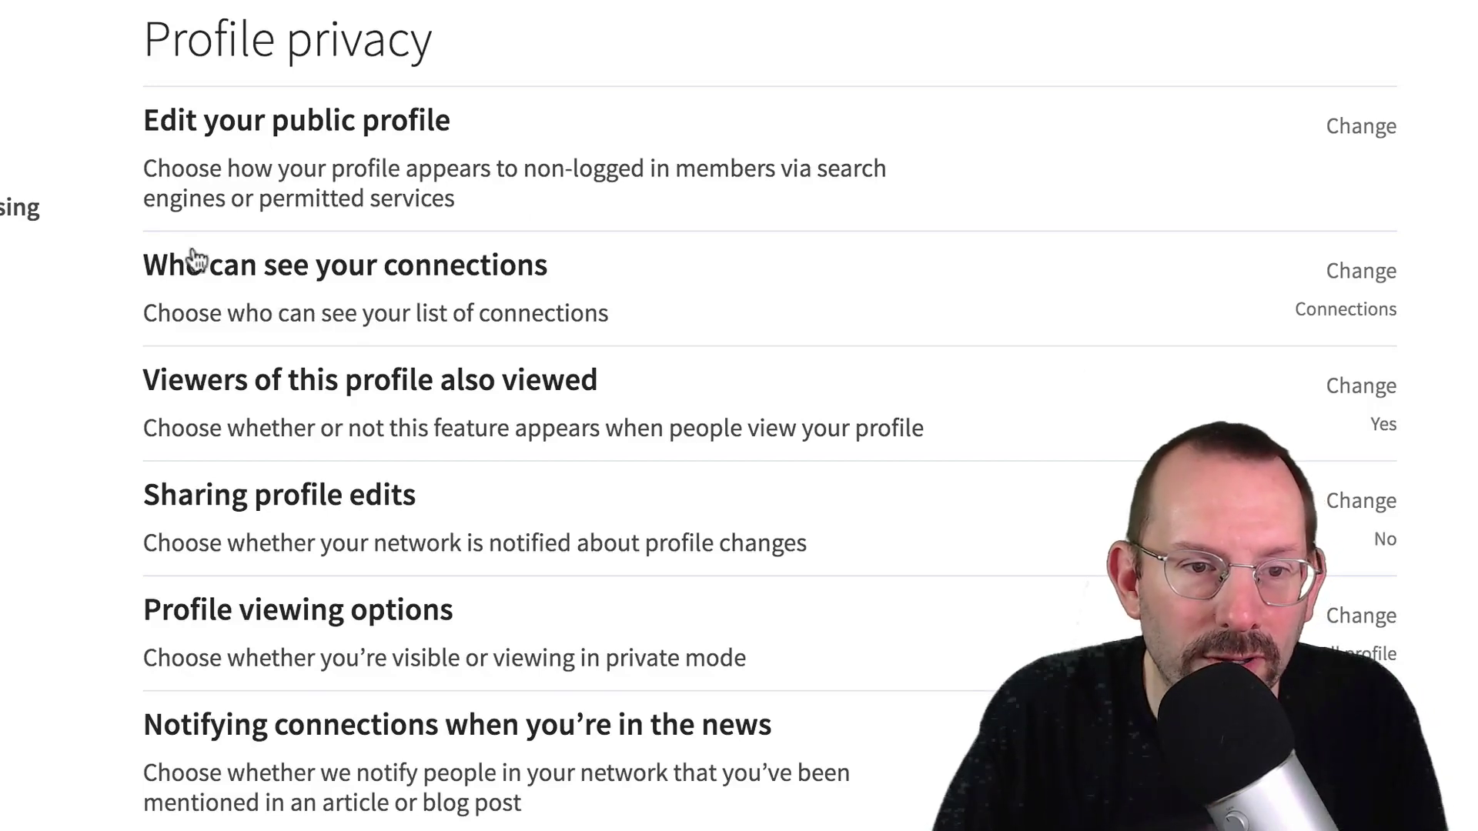
click(1360, 285)
click(390, 487)
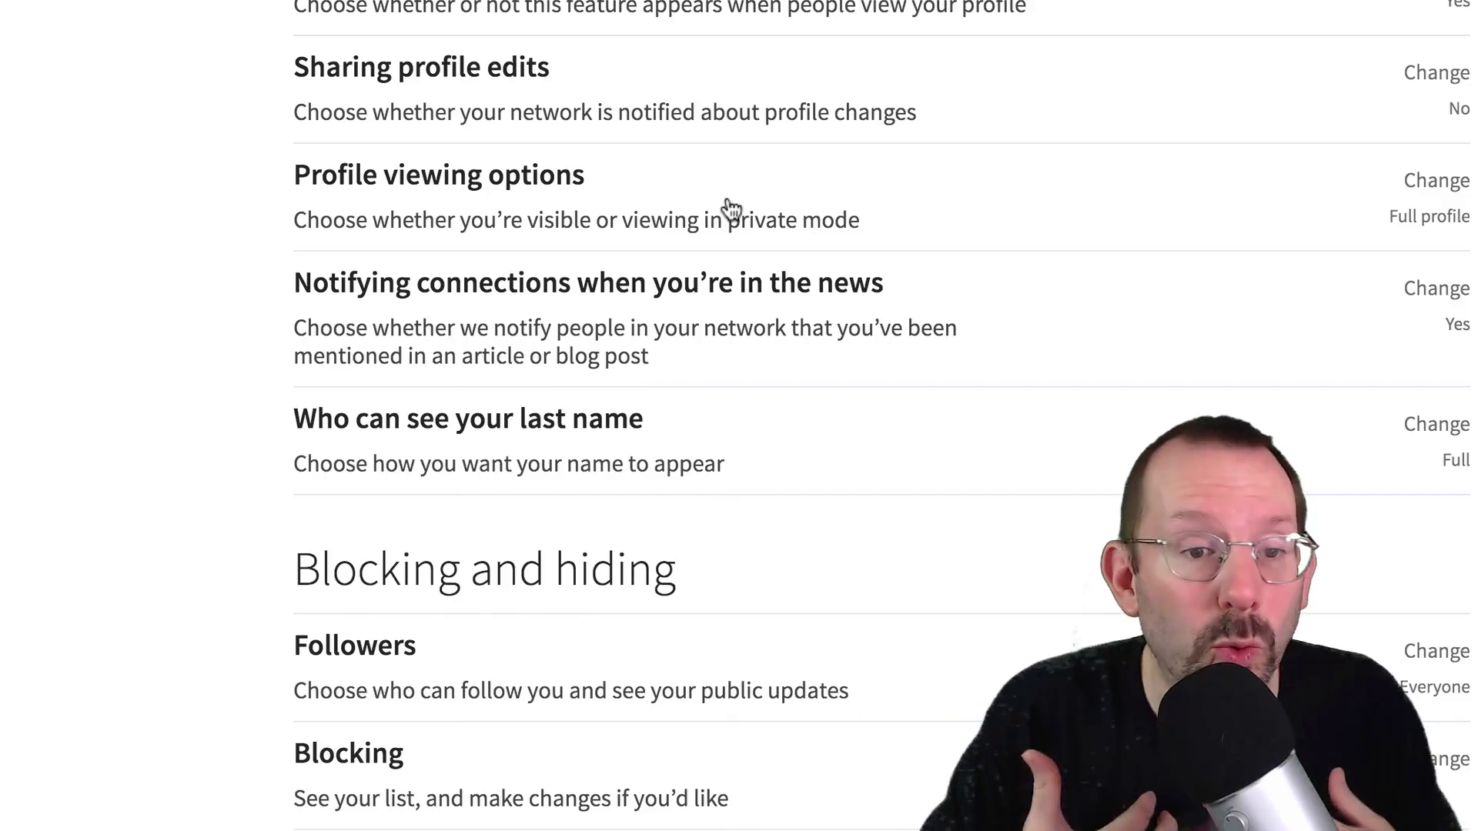
click(1370, 197)
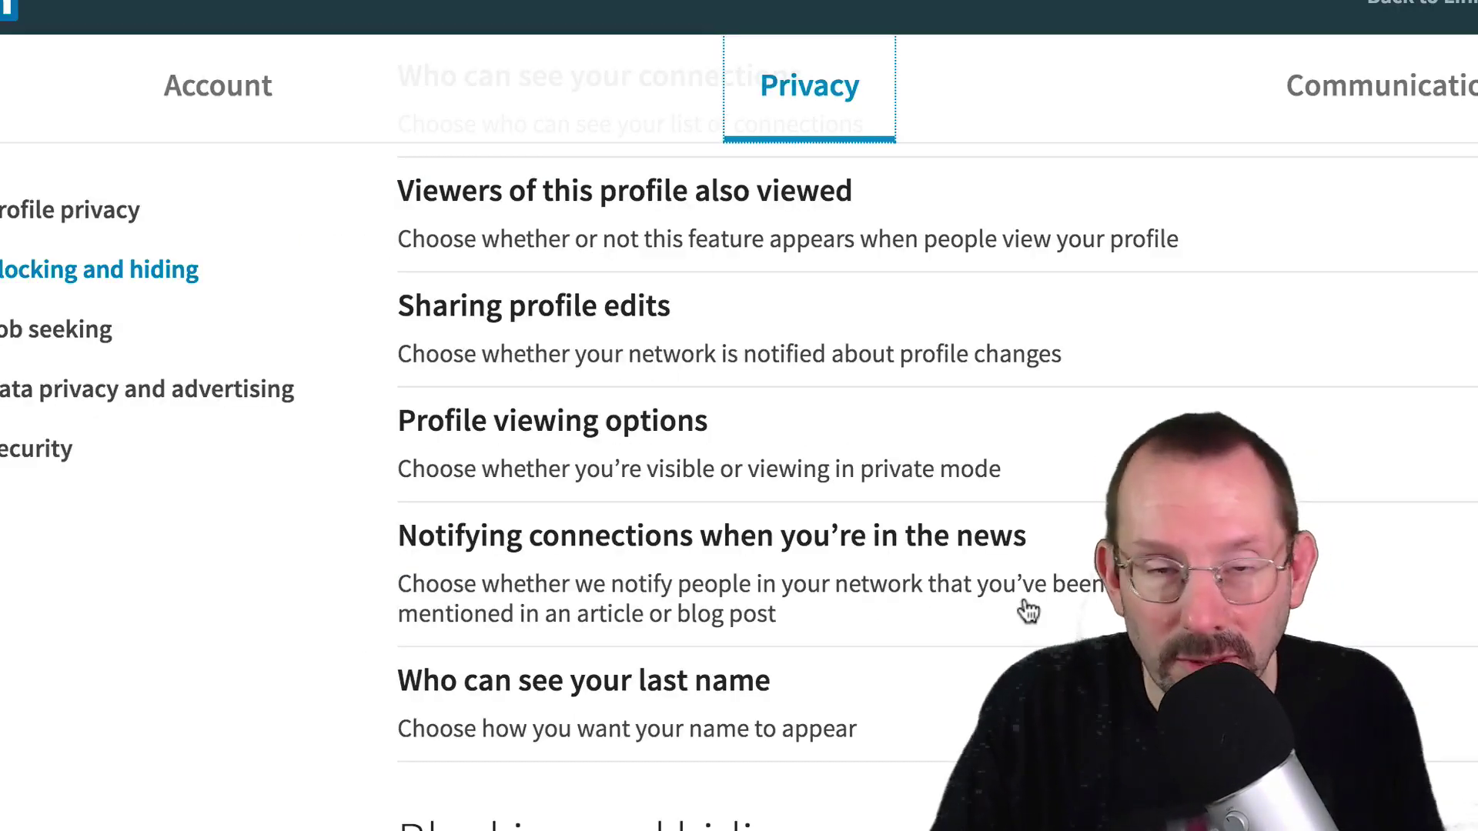
Review the Blocking and hiding section and expand Followers to examine who can follow the account
scroll(1028, 612, down, 4)
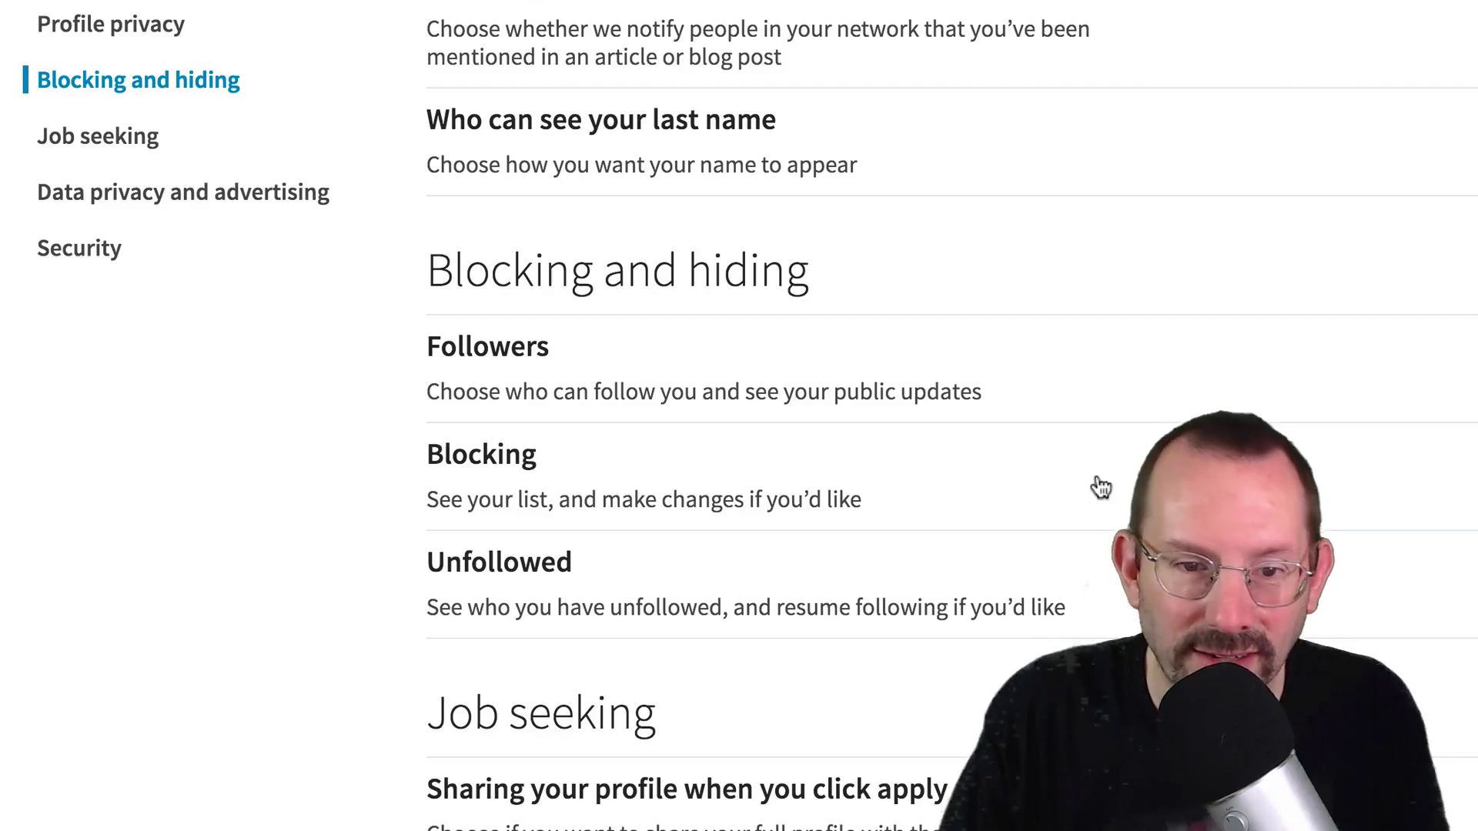
scroll(1101, 487, down, 1)
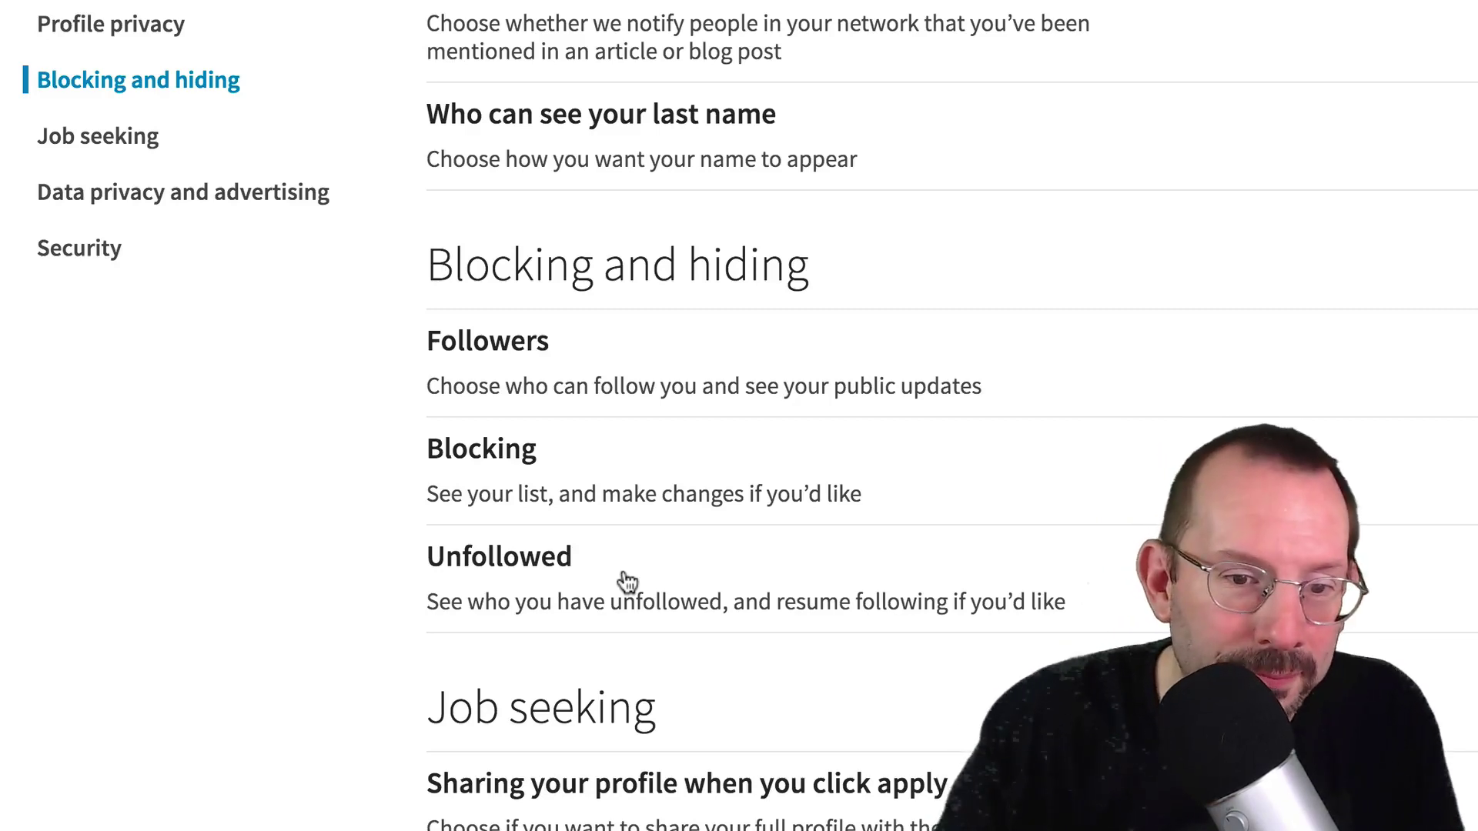
click(626, 354)
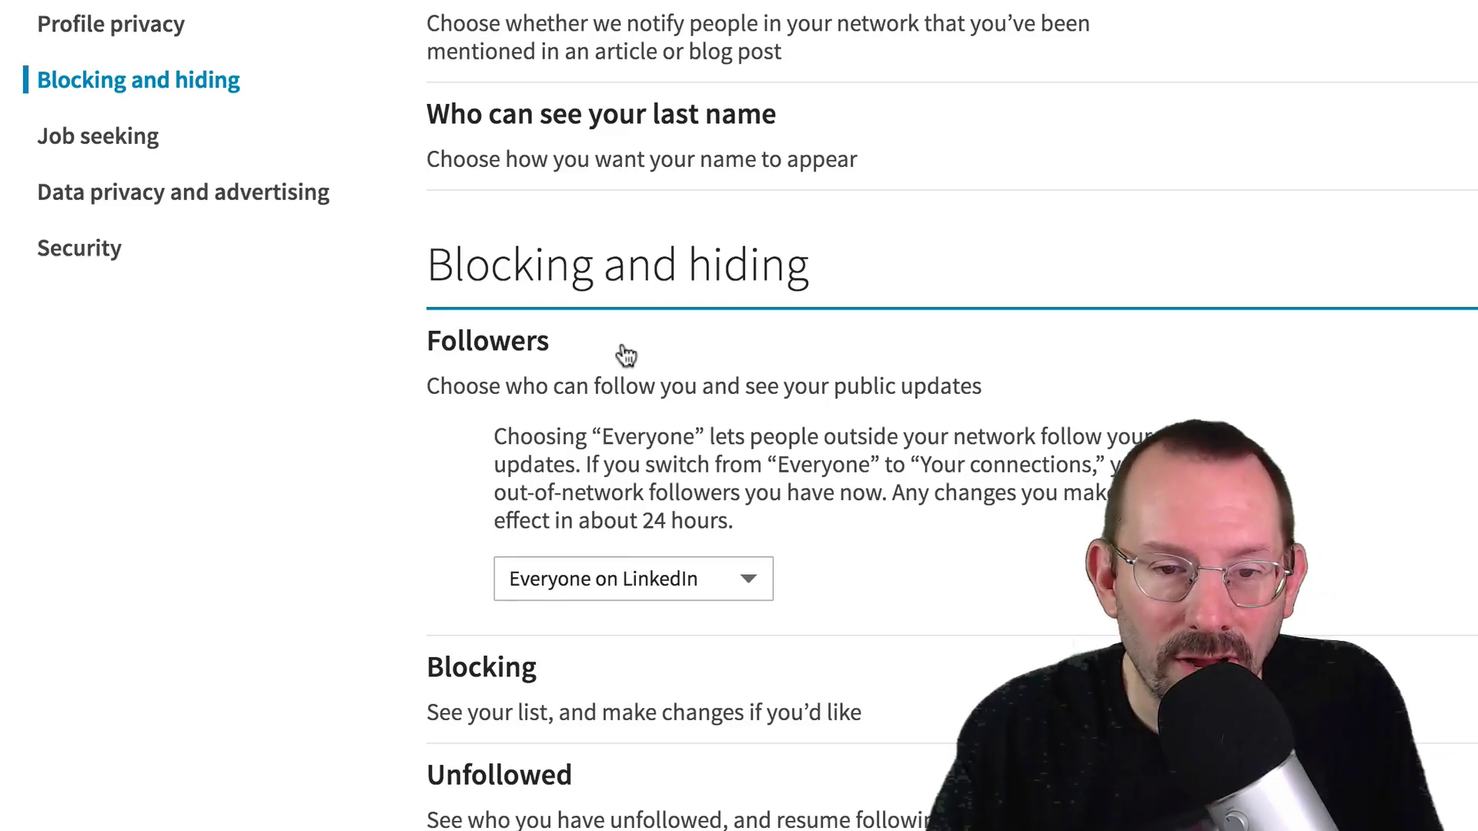
Review the Job seeking and Data privacy and advertising sections, expanding Advertising preferences to examine the interest-based advertising option
scroll(620, 353, down, 6)
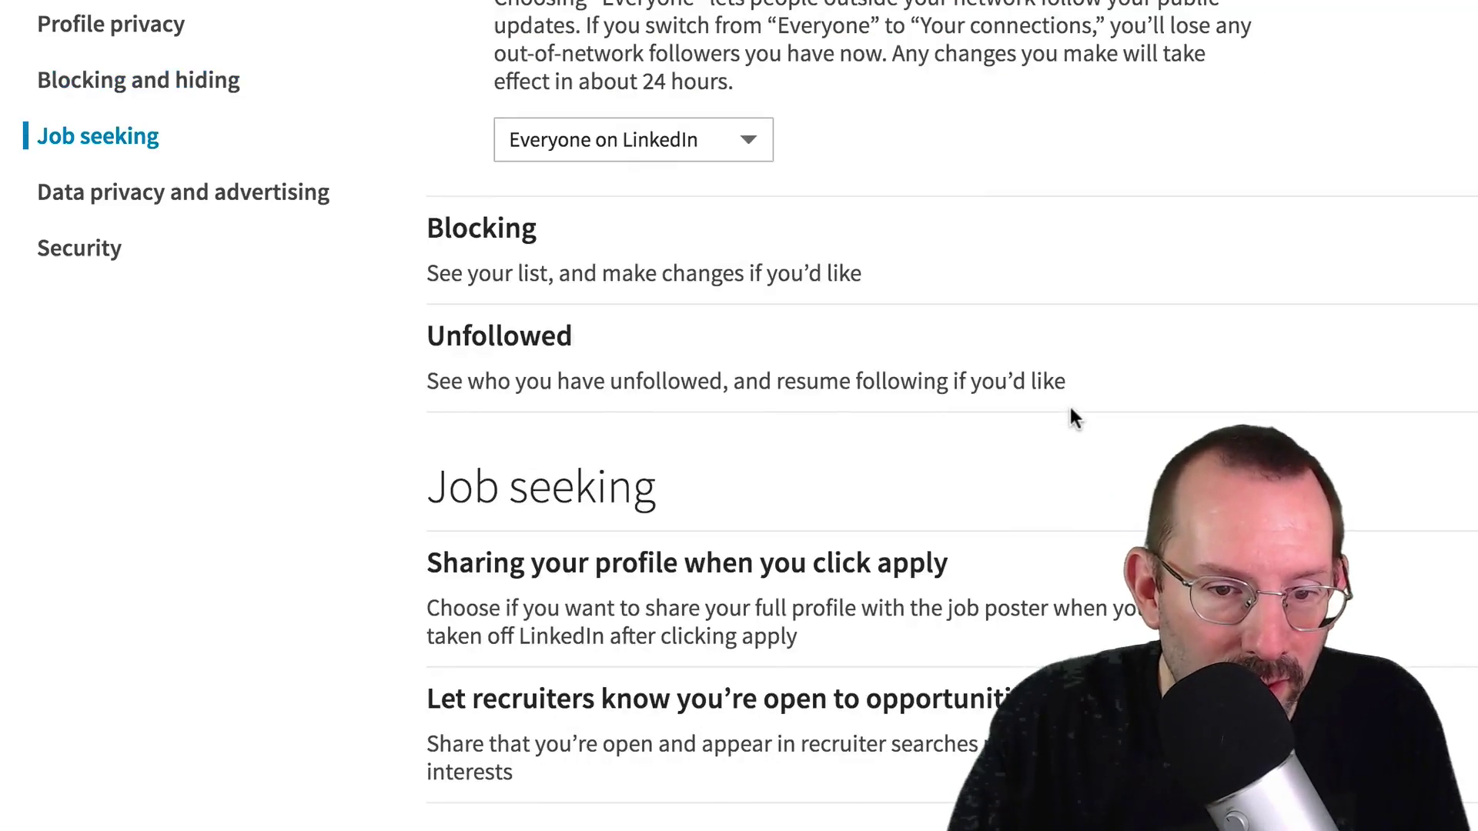
scroll(1072, 417, down, 3)
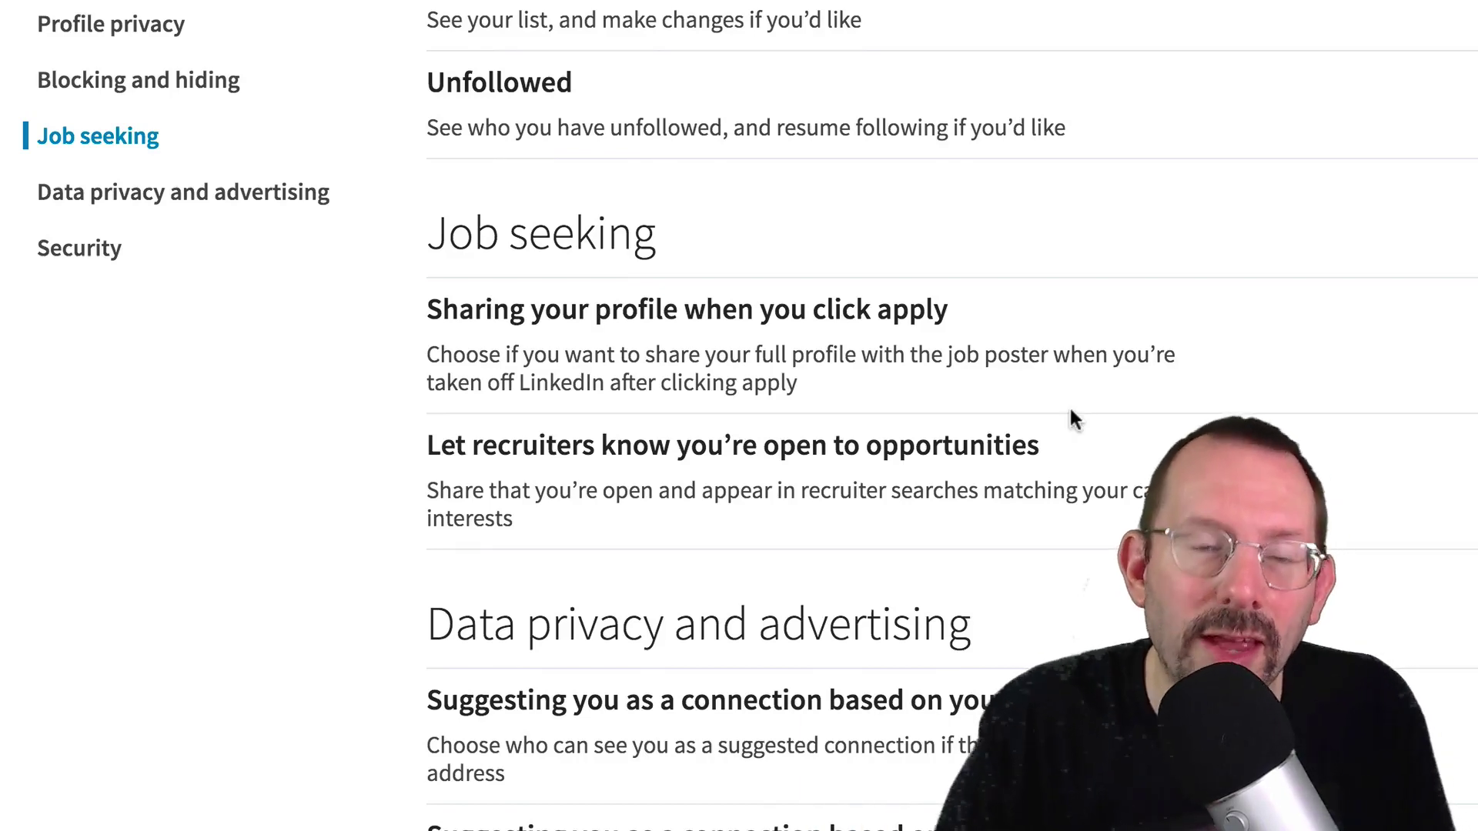
scroll(1072, 420, down, 2)
scroll(713, 798, down, 3)
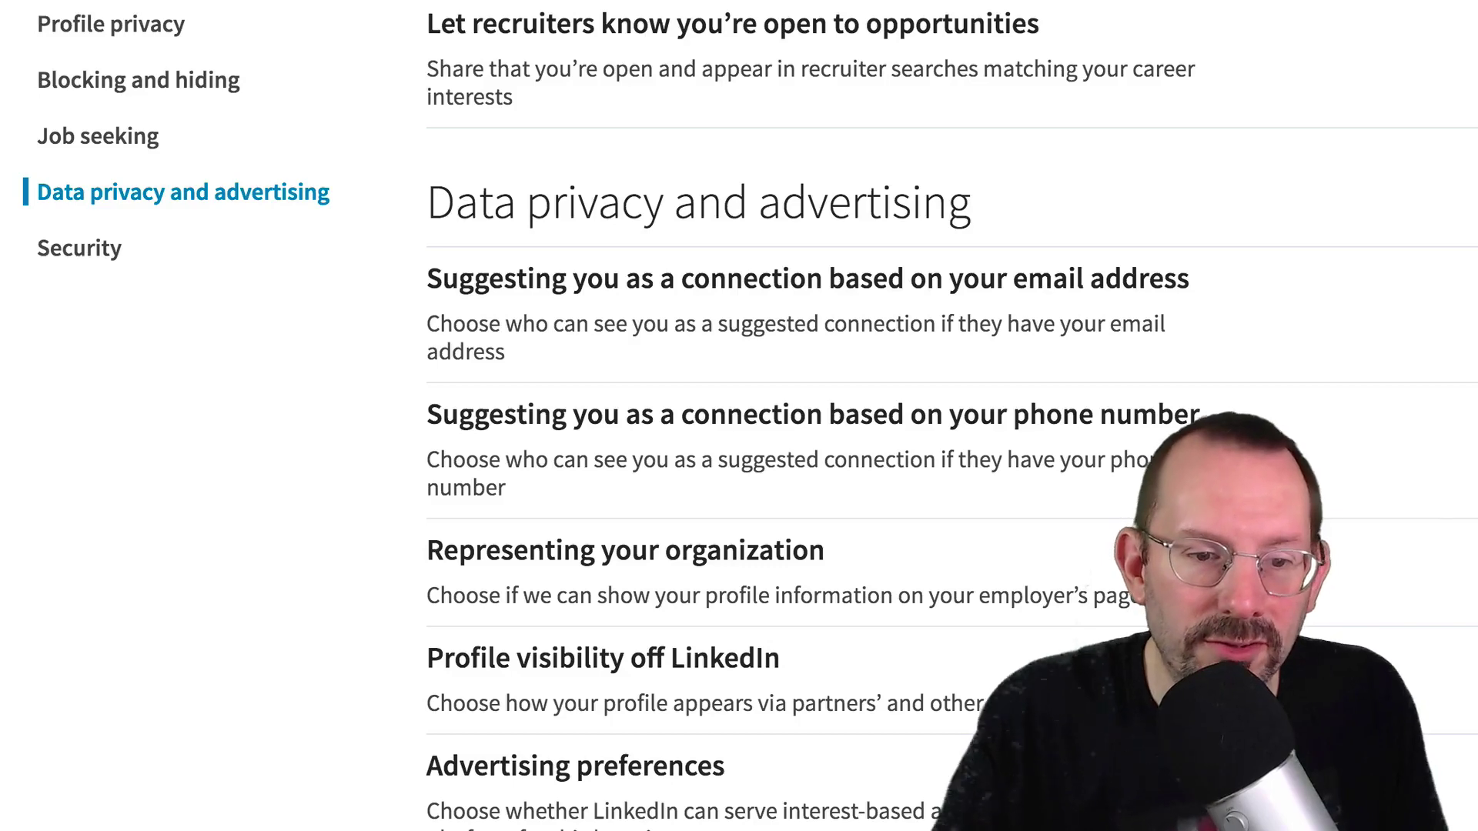
click(575, 766)
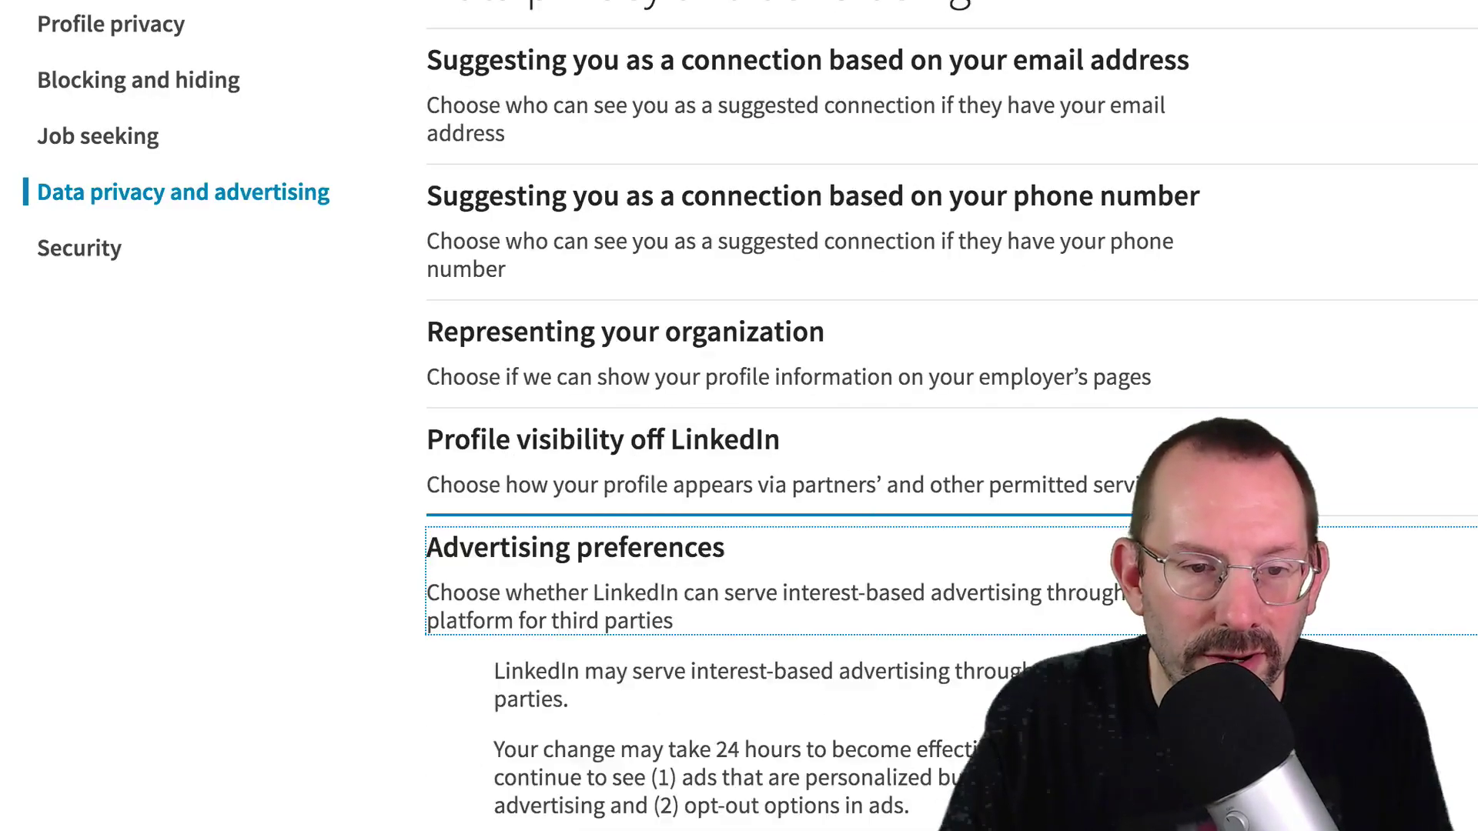
scroll(739, 416, down, 4)
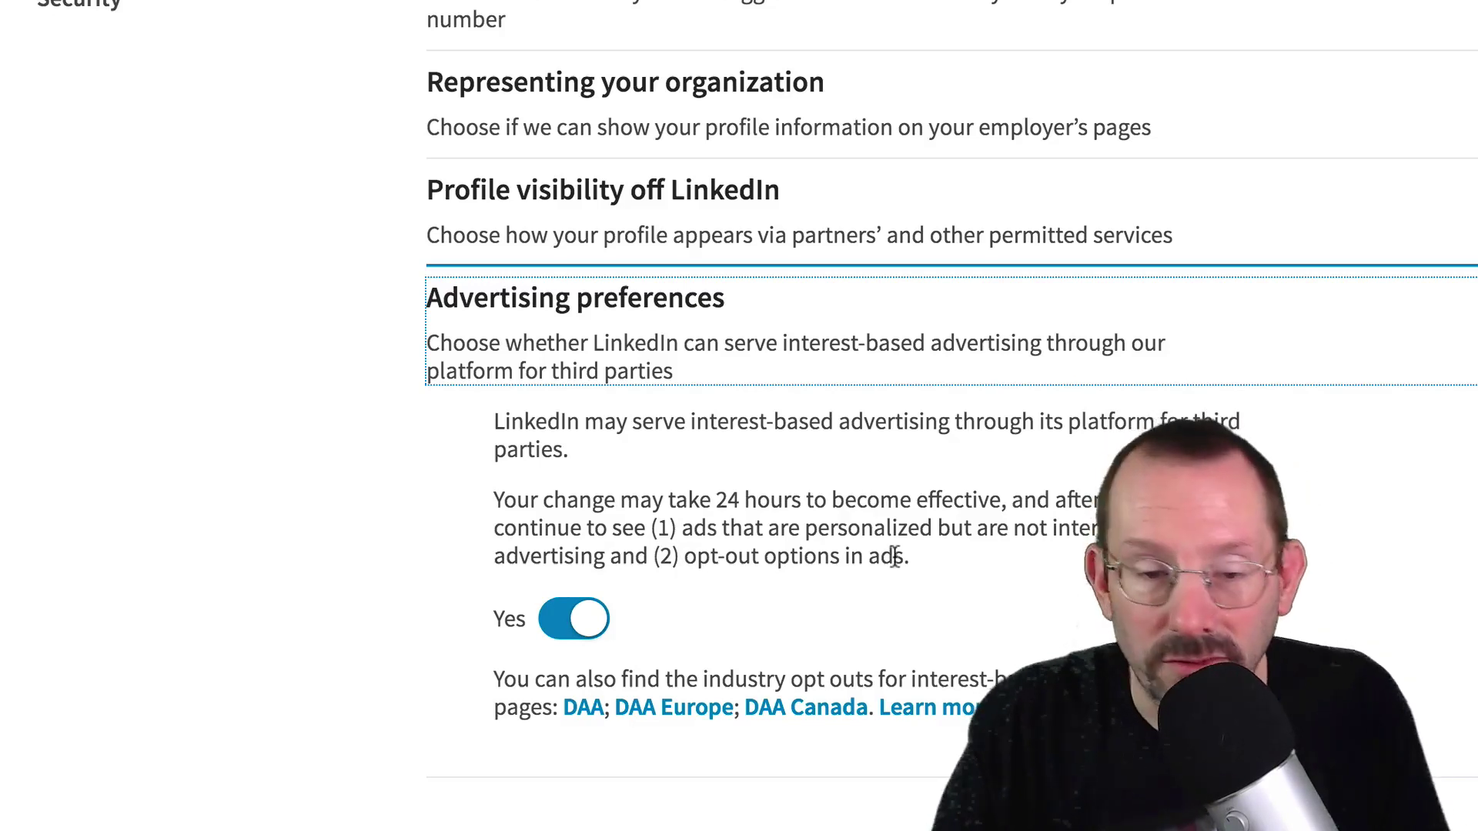
scroll(1081, 566, down, 5)
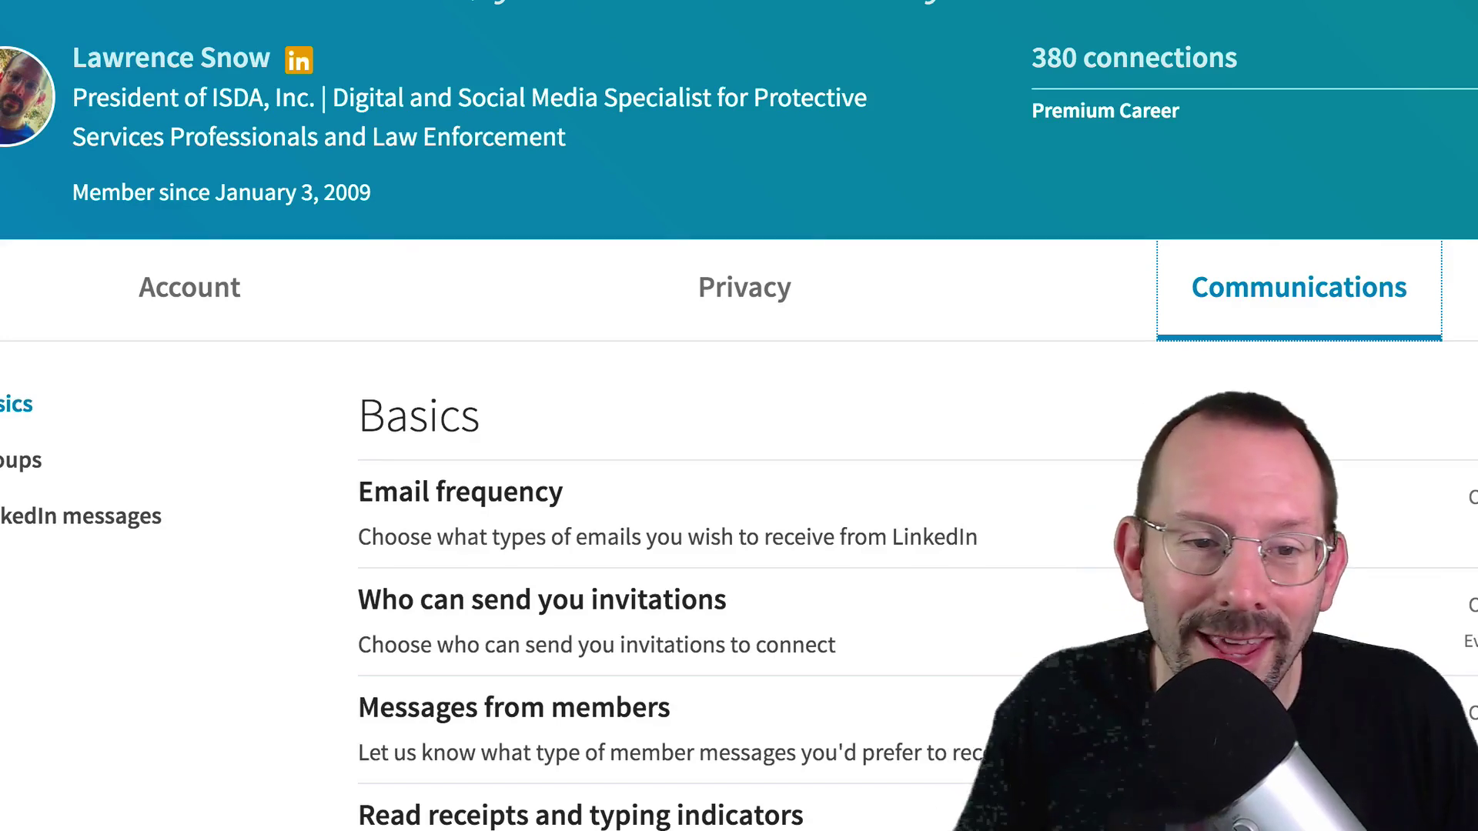
Look through the Basics, Groups and LinkedIn messages sections of the Communications settings and open Email frequency
scroll(739, 416, down, 6)
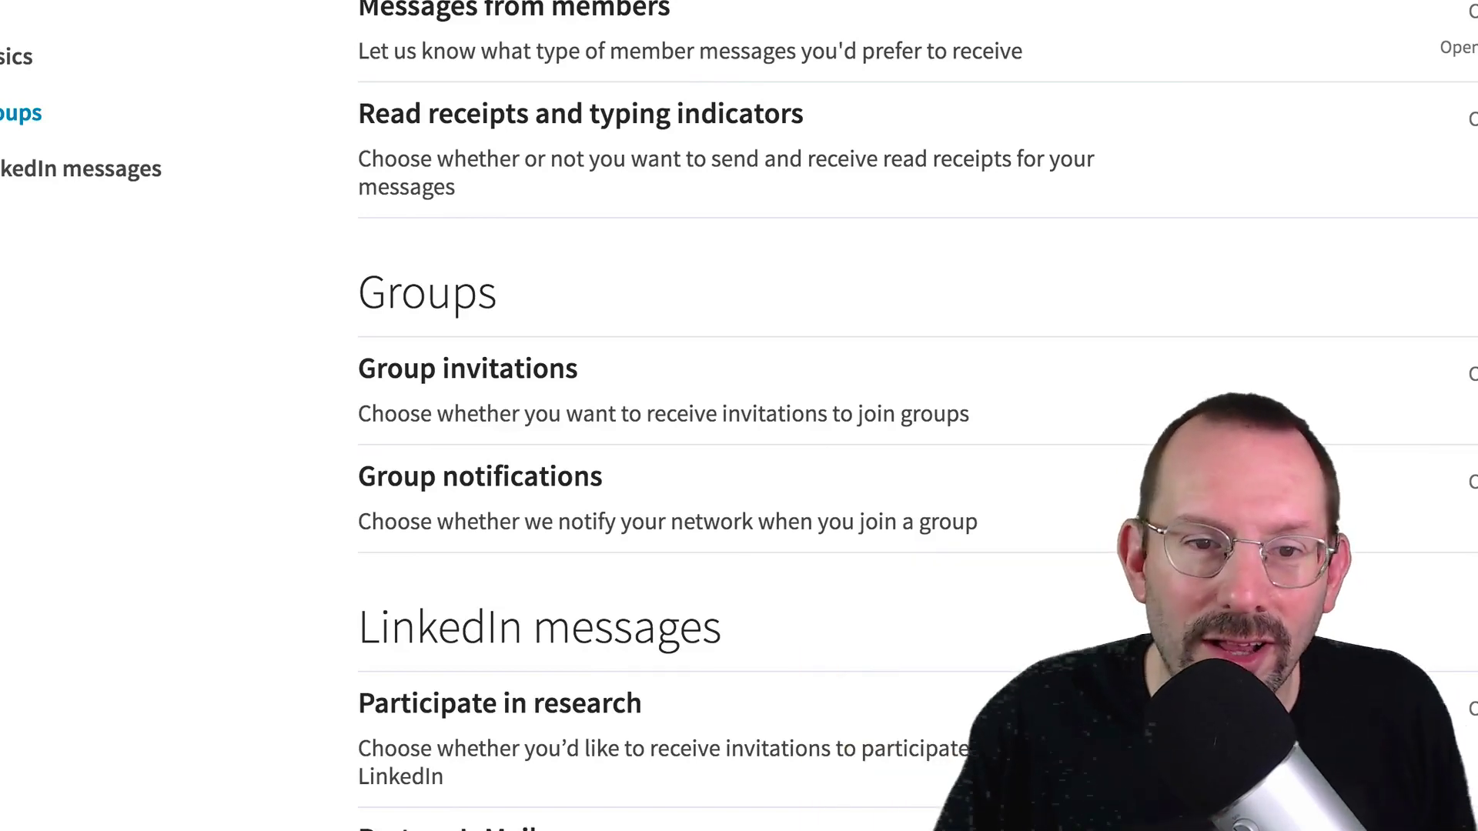
scroll(1339, 363, up, 5)
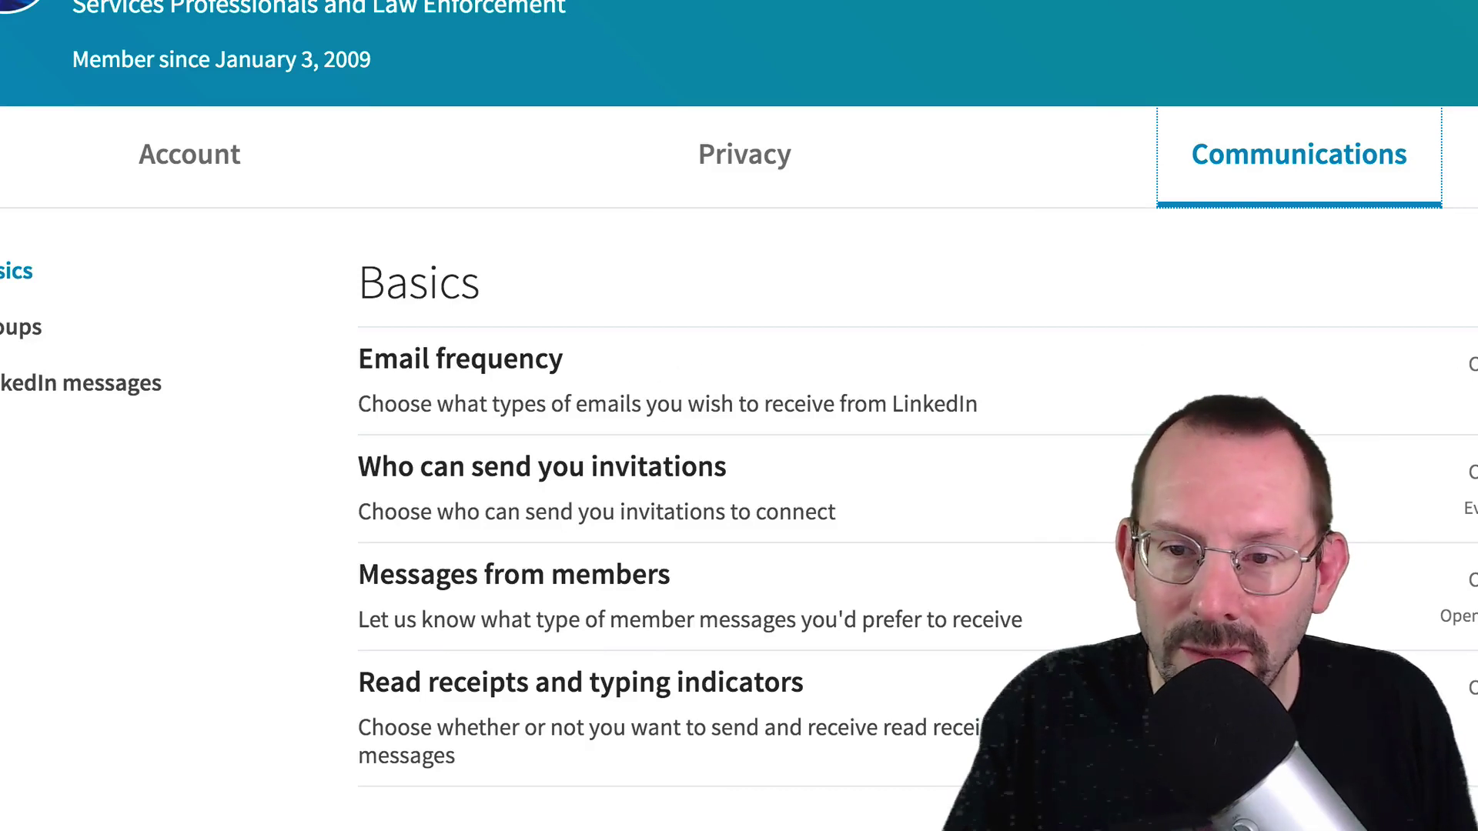
click(1093, 411)
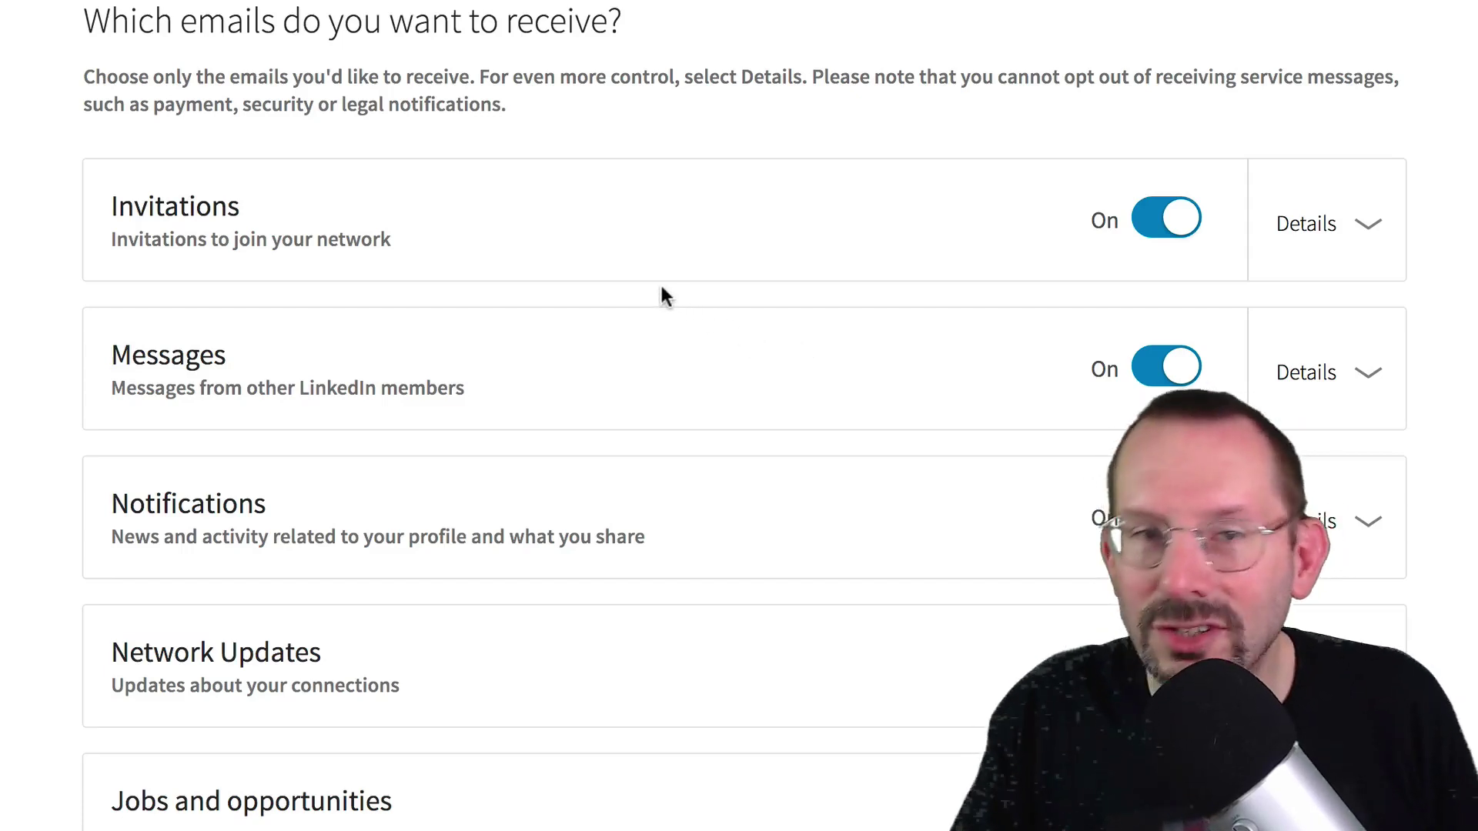
Expand the details of the Invitations and Messages email categories to examine their delivery options, collapsing each again
click(1332, 233)
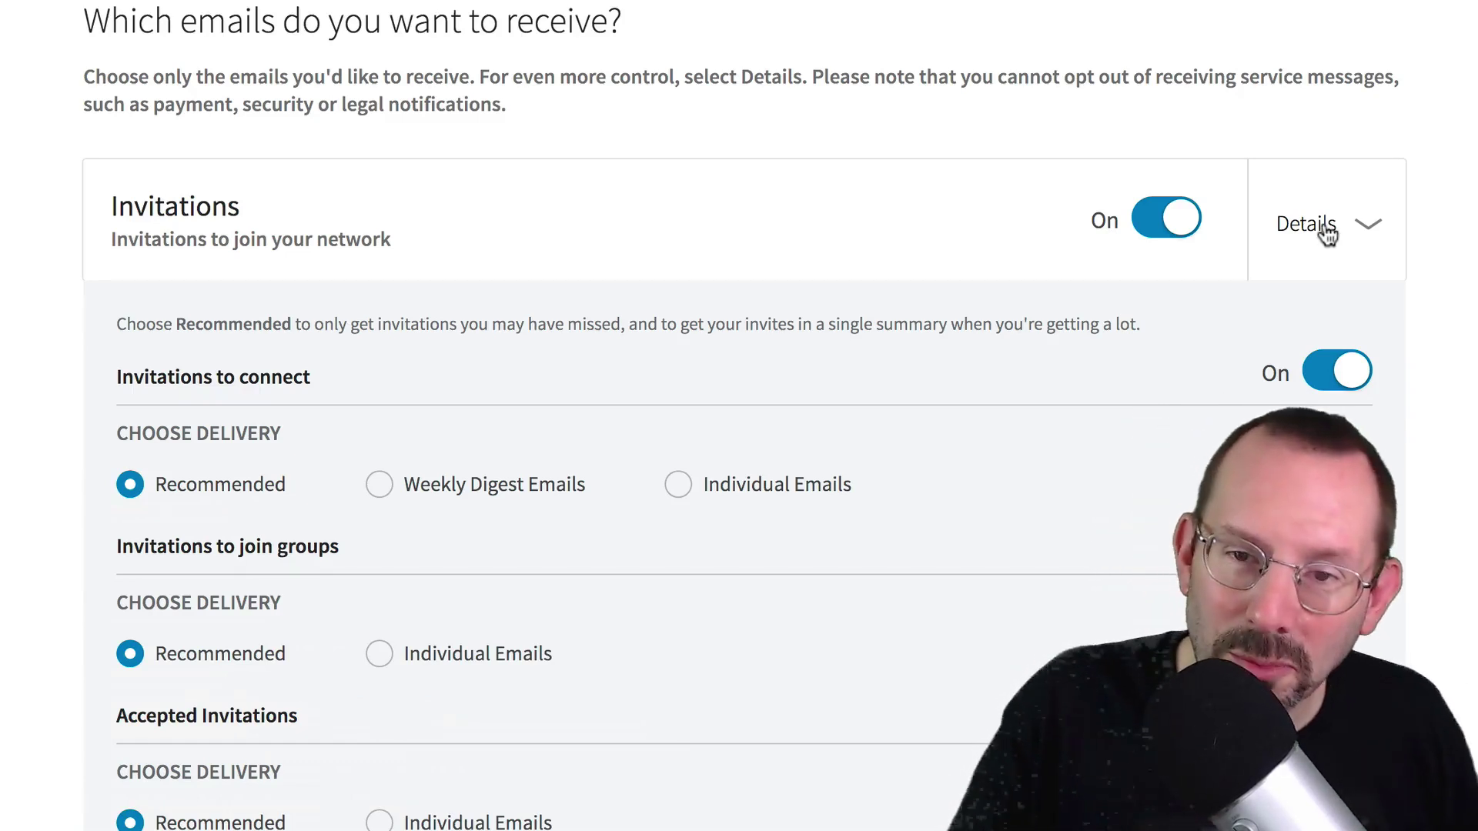
click(1323, 228)
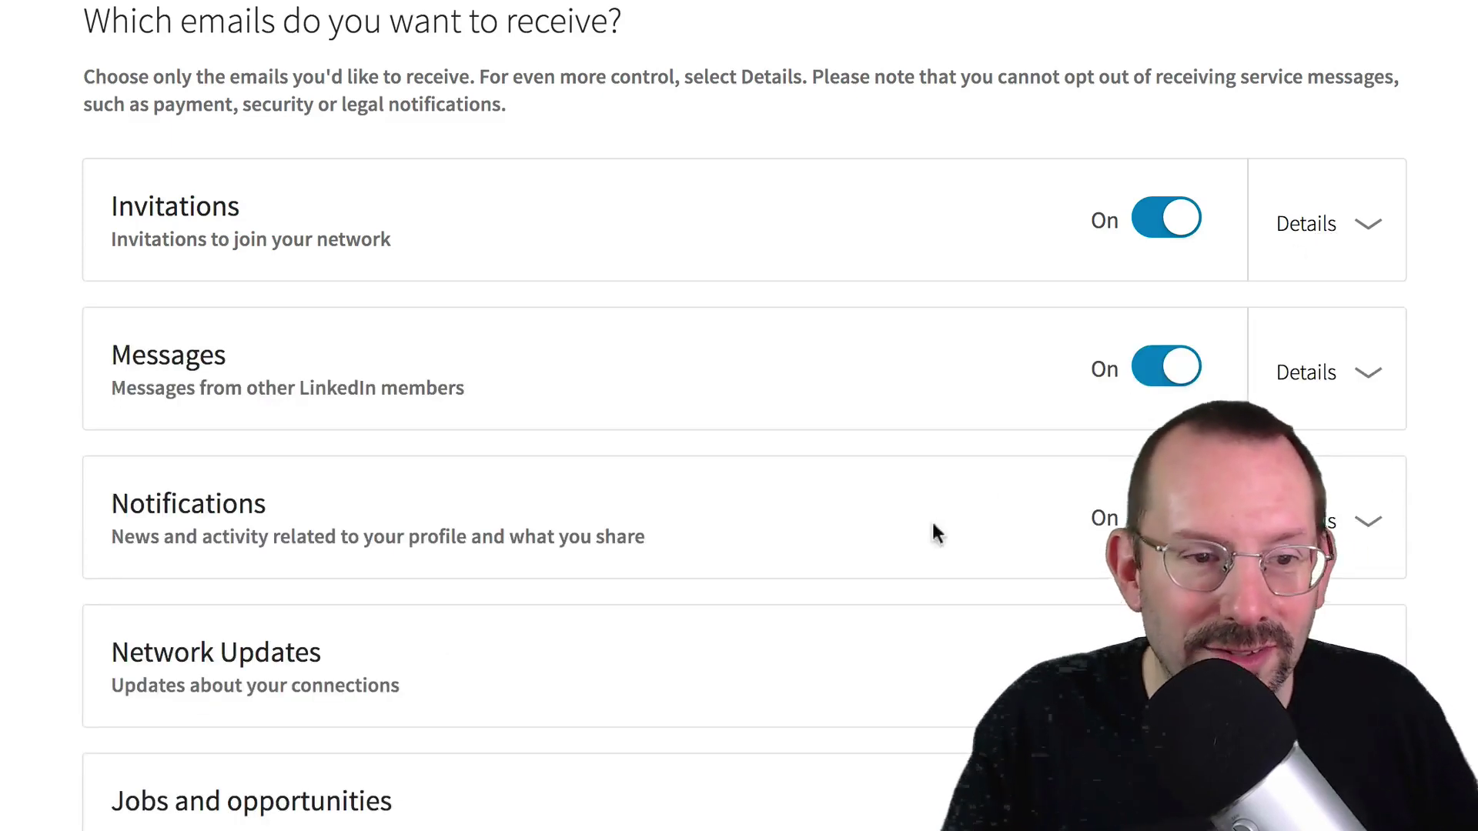
click(1326, 374)
click(1327, 374)
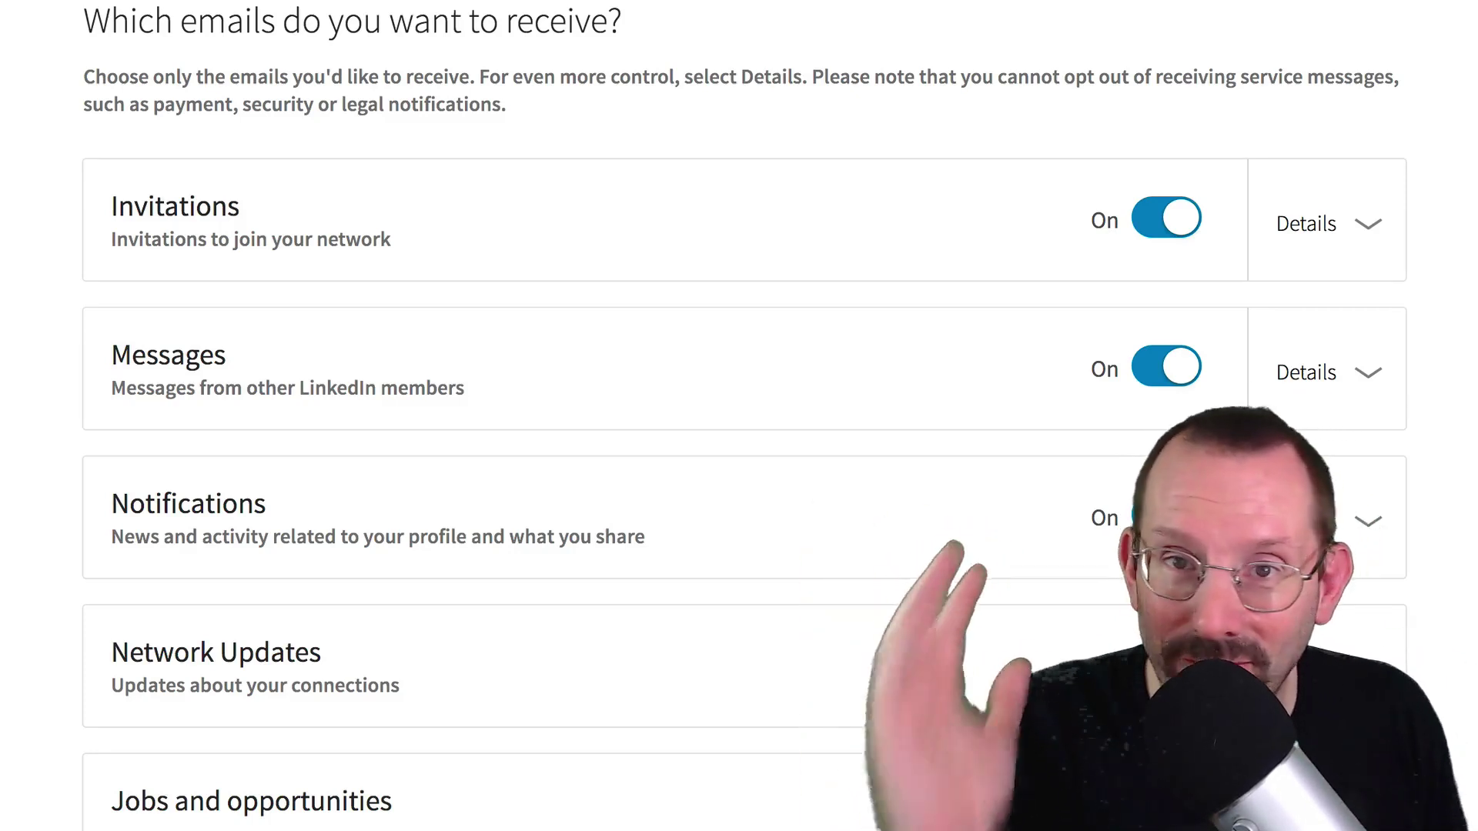
Look over the remaining email categories and return to the Communications settings
scroll(739, 416, down, 5)
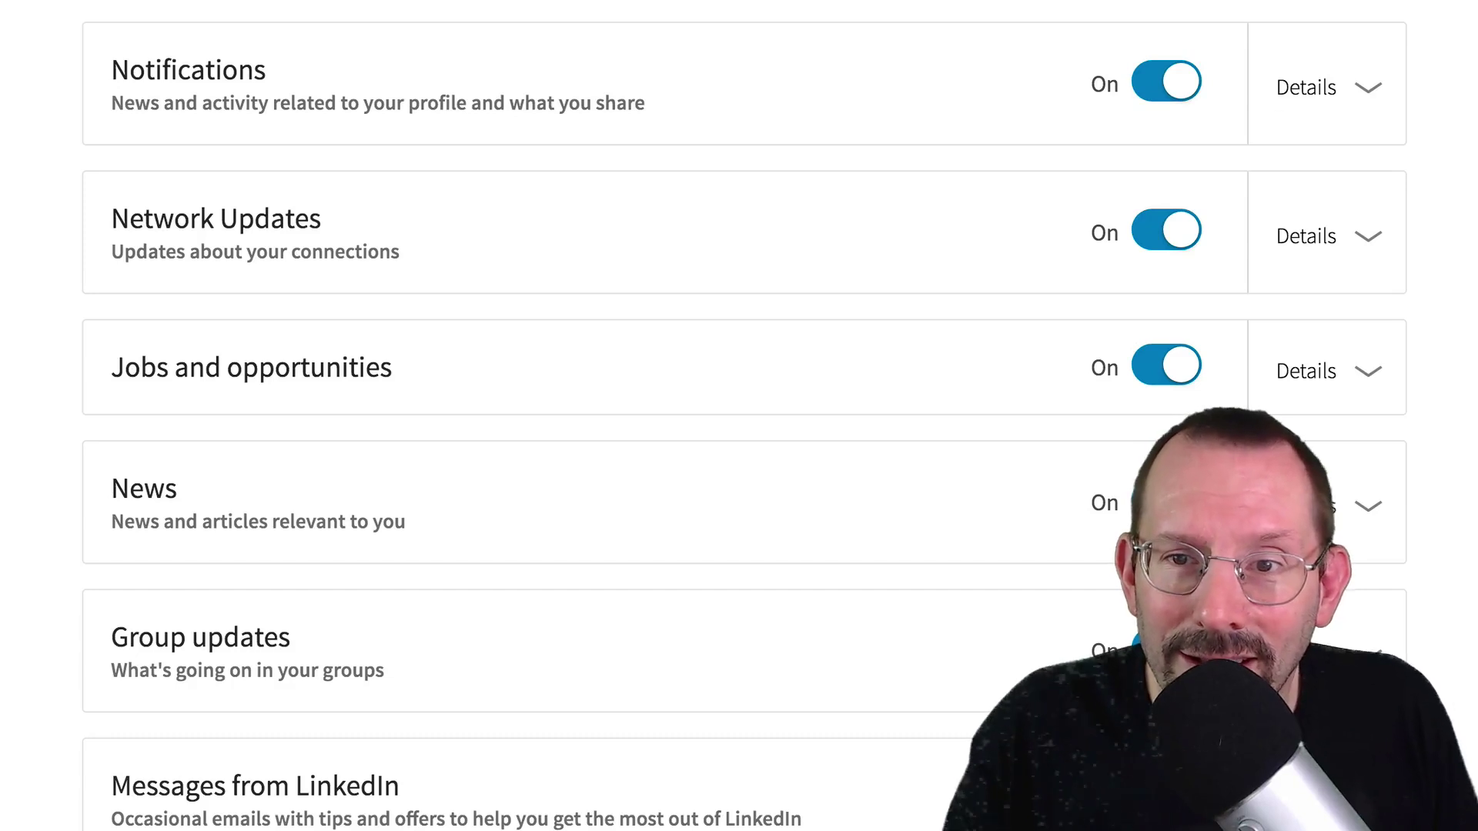
scroll(1109, 204, up, 5)
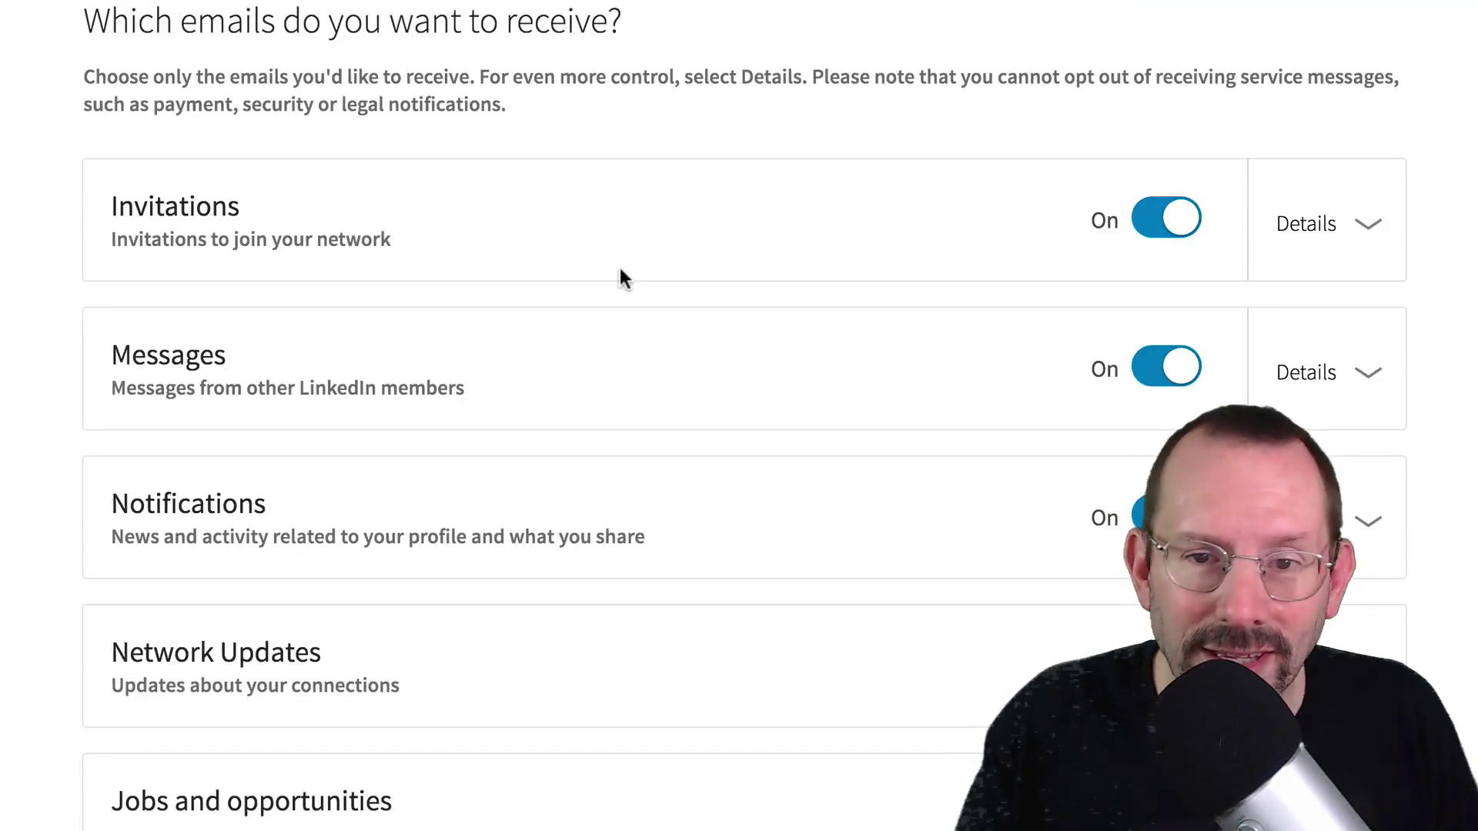
key(alt+Left)
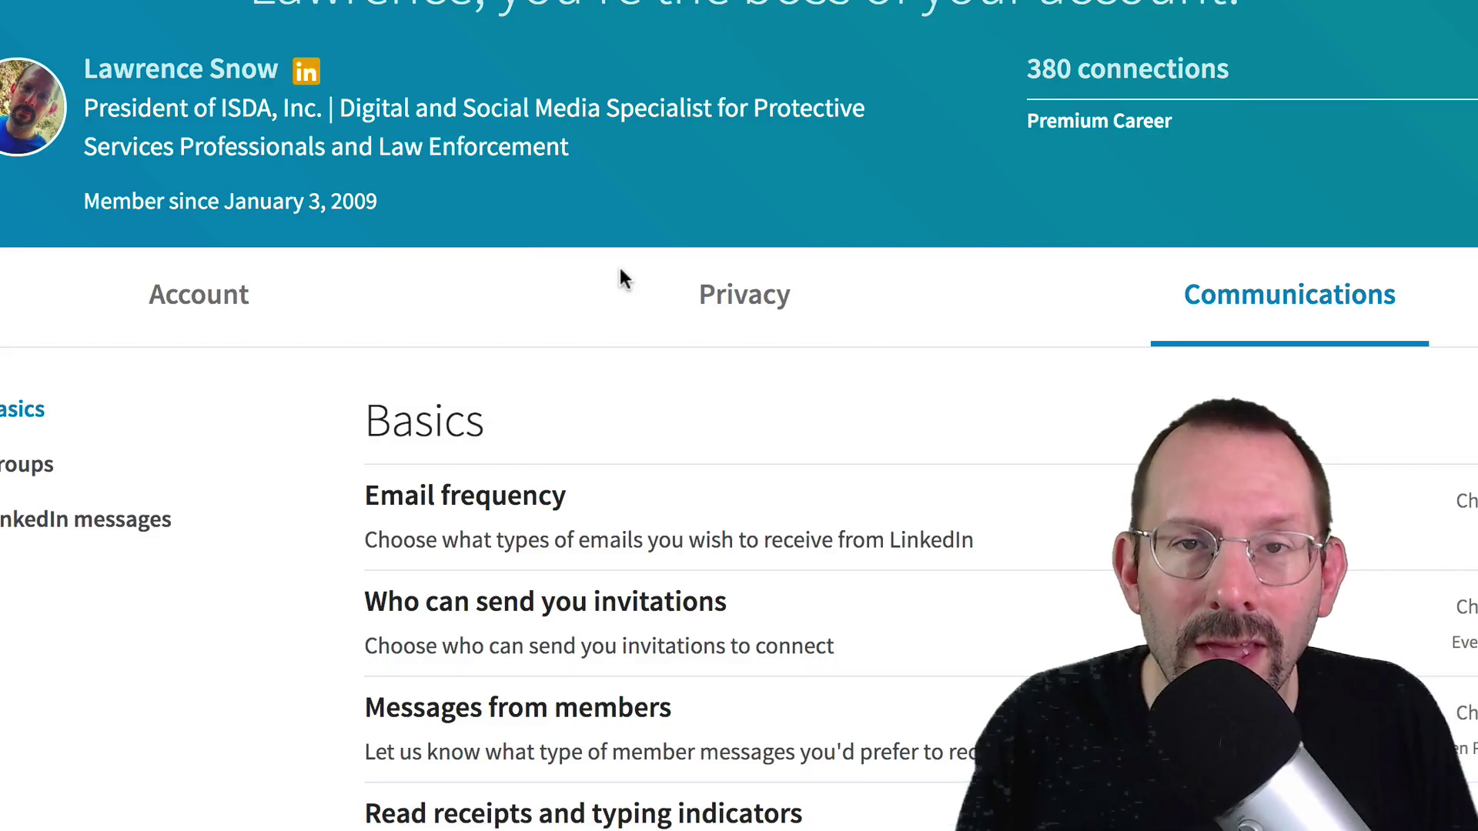